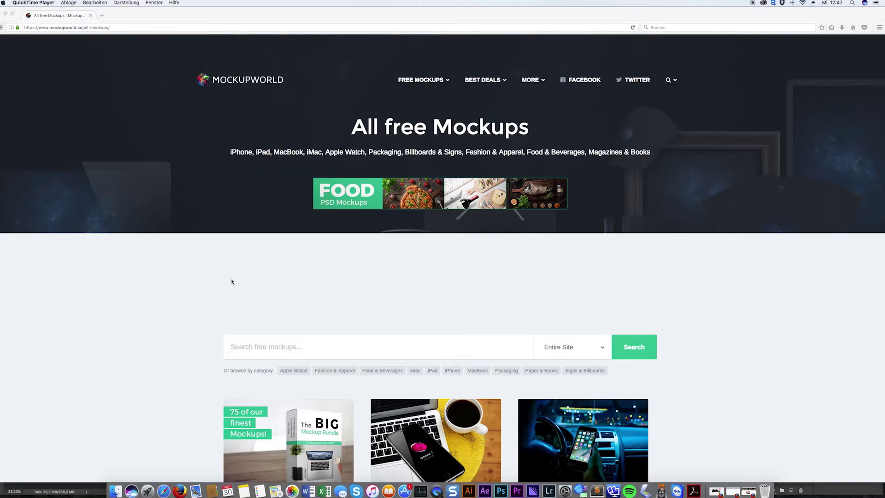
Step: Run a web search for 'mockup' in a new tab, then return to MockupWorld
scroll(232, 282, down, 2)
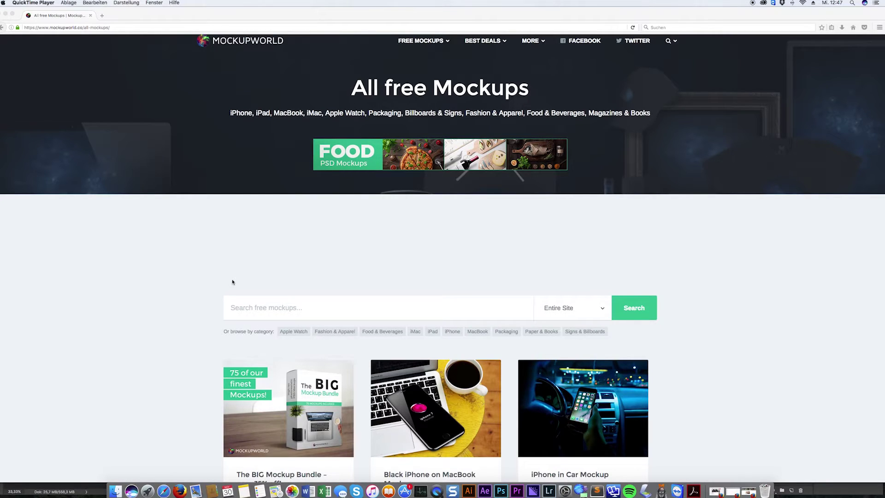
click(85, 31)
click(102, 16)
click(669, 27)
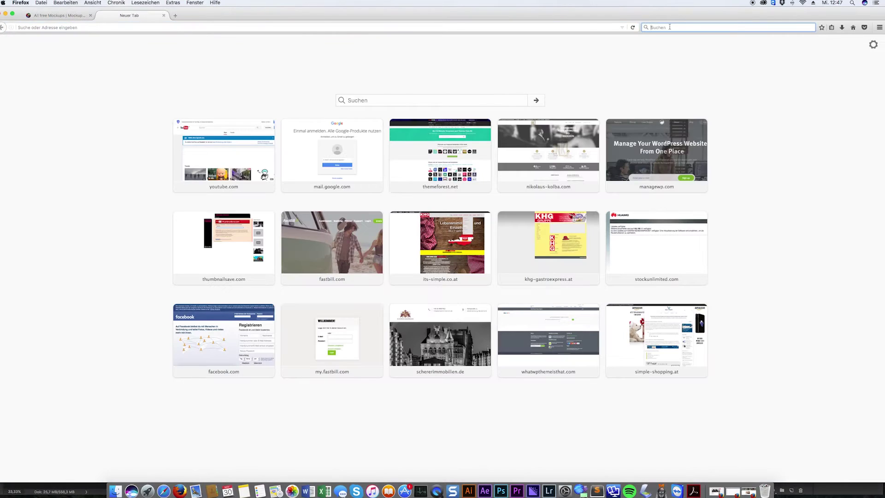
text(mockup)
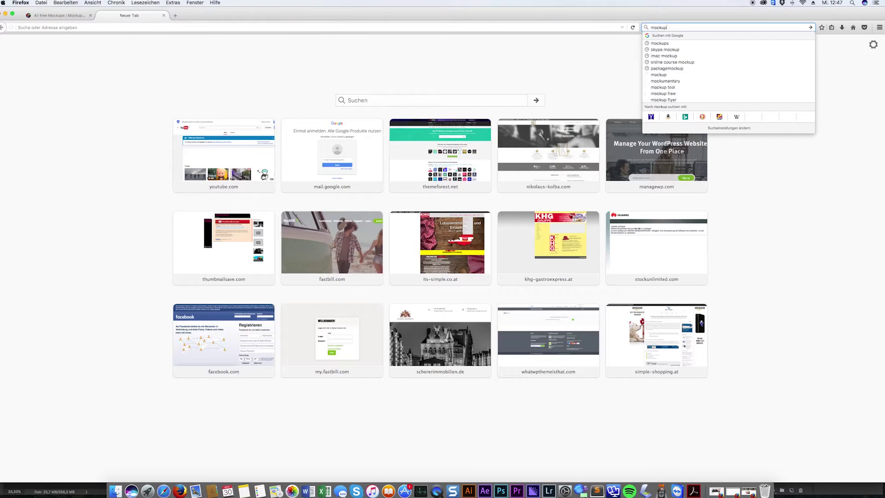
key(Return)
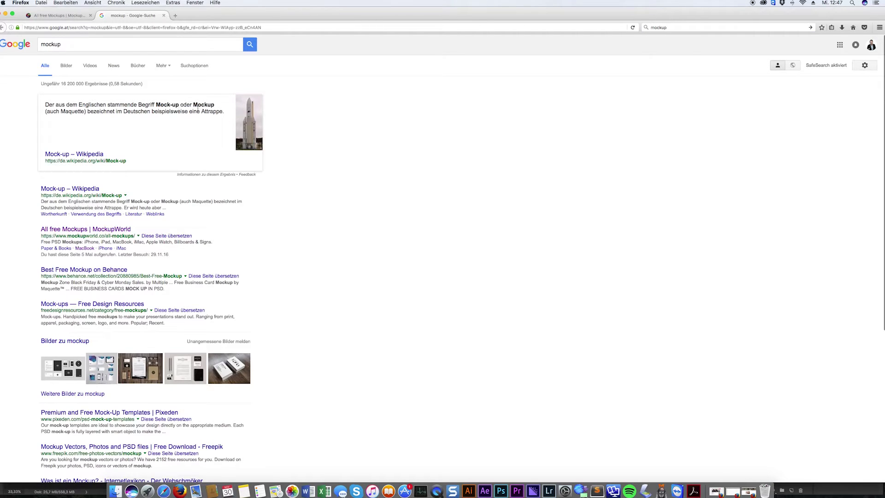
drag(198, 111, 213, 111)
drag(94, 105, 157, 111)
click(154, 110)
click(164, 16)
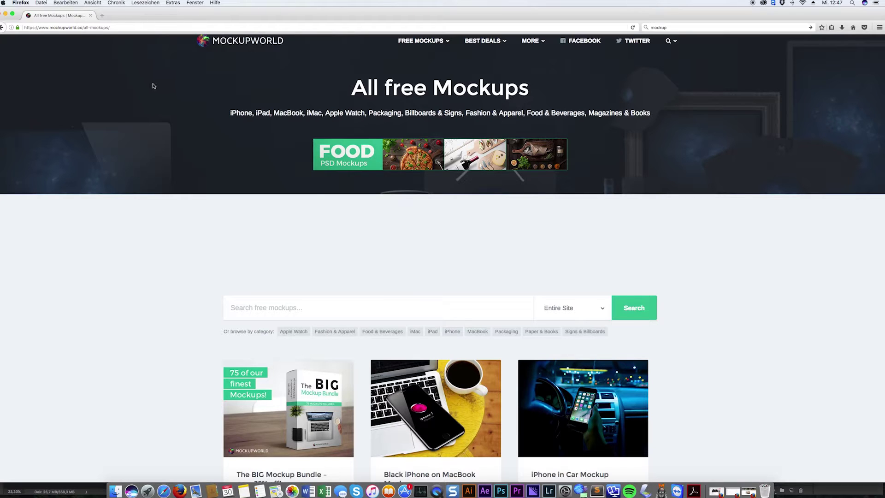
Step: Scroll down the free mockups list and go to page 2
scroll(176, 200, down, 3)
scroll(175, 203, down, 5)
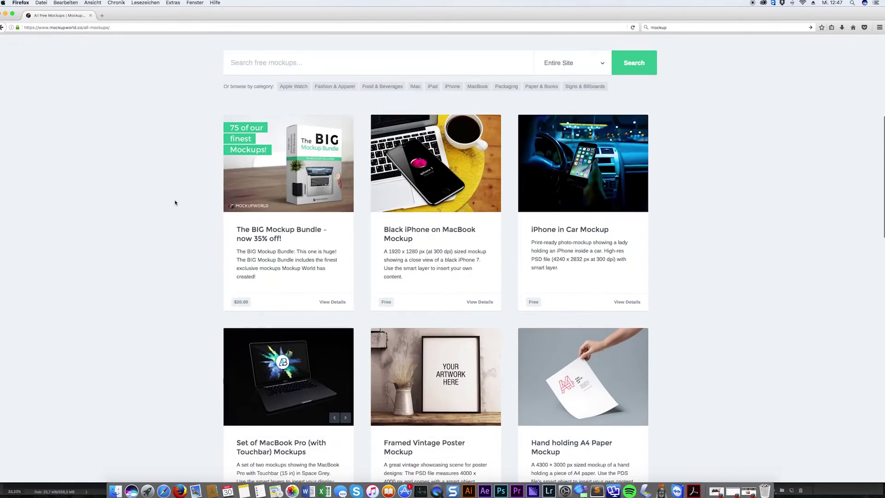
scroll(175, 203, down, 2)
scroll(174, 201, down, 3)
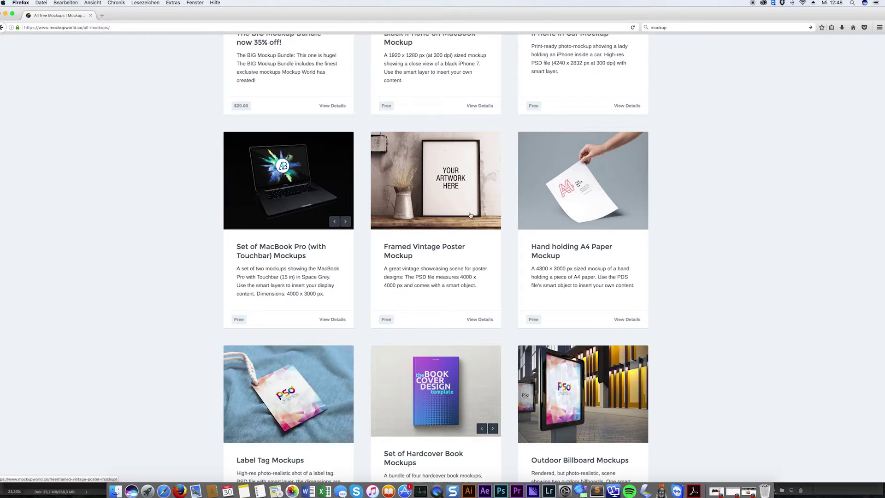
scroll(471, 215, down, 2)
scroll(471, 215, down, 3)
scroll(463, 216, down, 6)
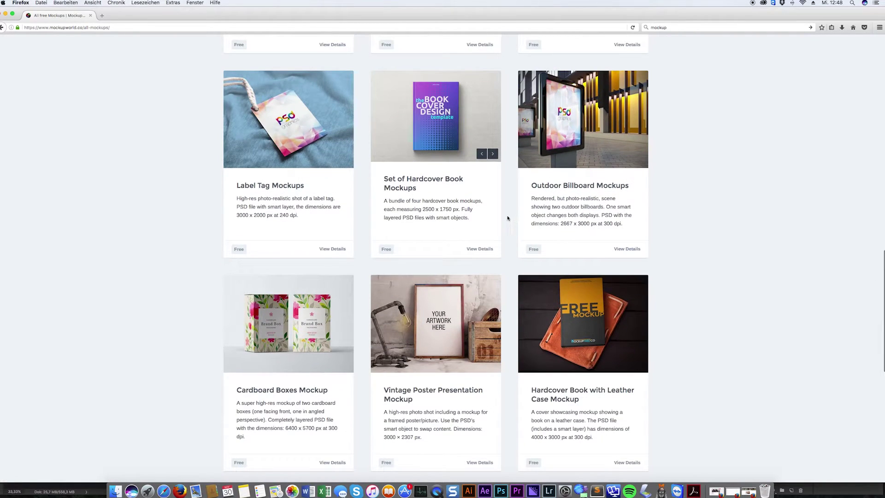
scroll(509, 219, down, 1)
scroll(508, 219, down, 3)
scroll(507, 219, down, 2)
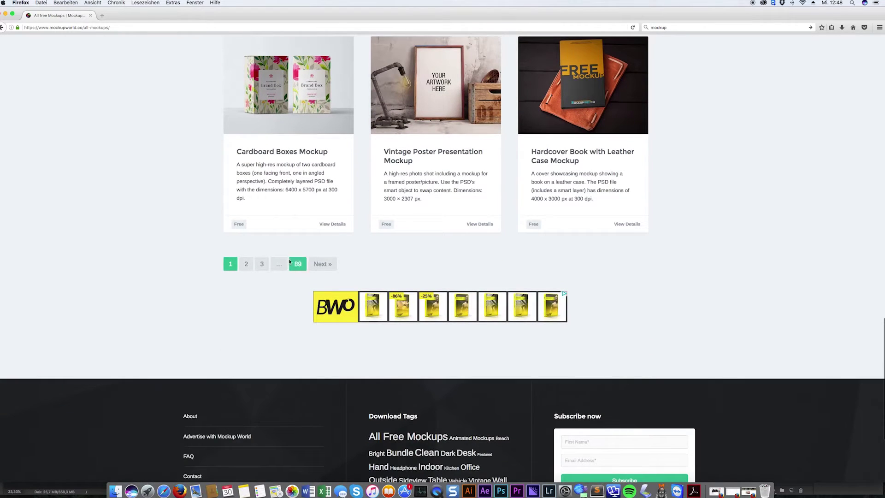
click(246, 263)
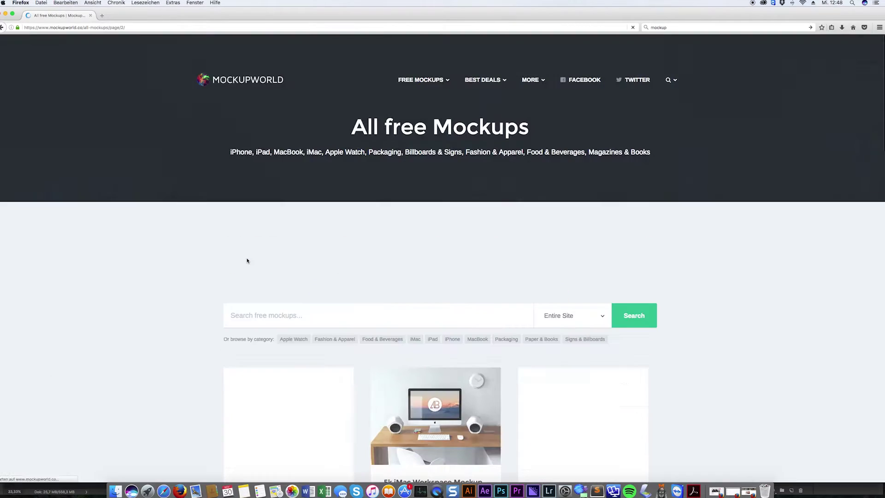
Step: Find and open the iMac in Home Office Mockup card on page 2
scroll(248, 257, down, 5)
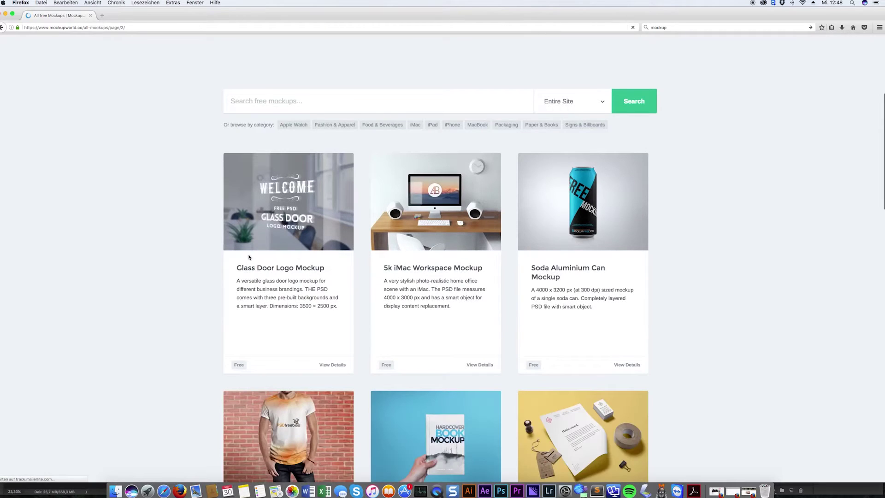
scroll(226, 258, down, 1)
scroll(212, 258, down, 2)
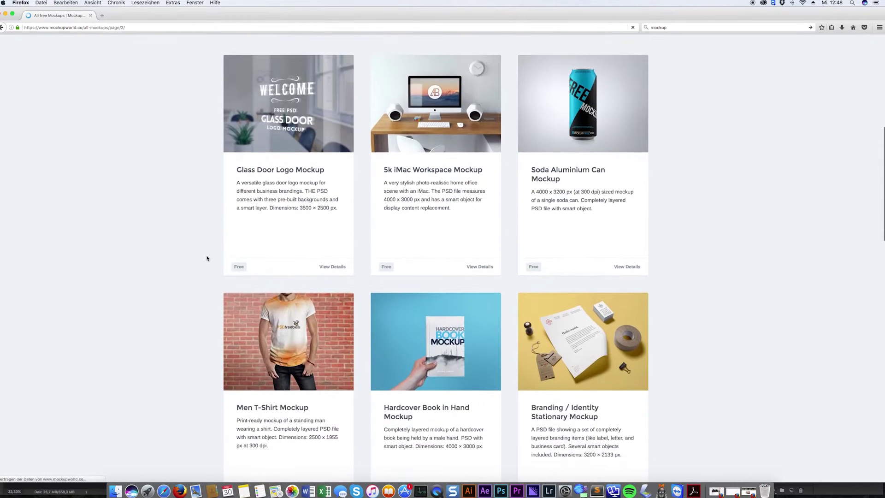
scroll(207, 258, down, 1)
scroll(207, 258, down, 2)
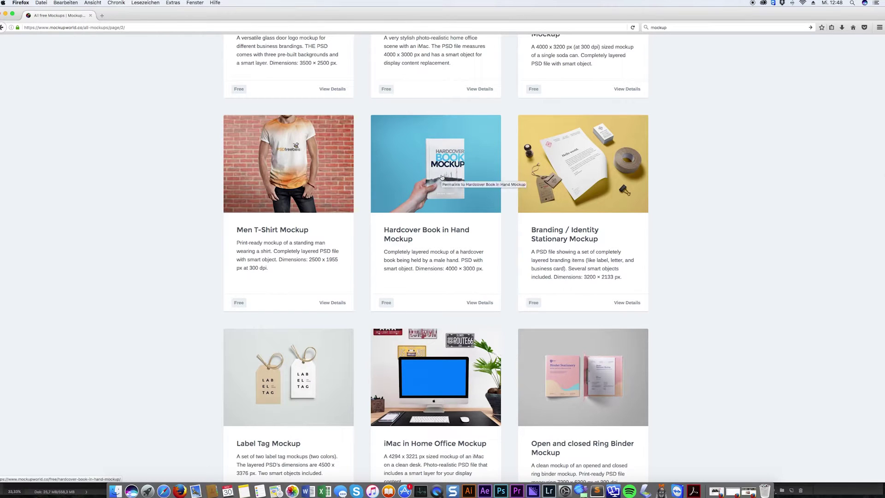
scroll(442, 177, down, 2)
scroll(442, 178, down, 2)
scroll(441, 177, down, 5)
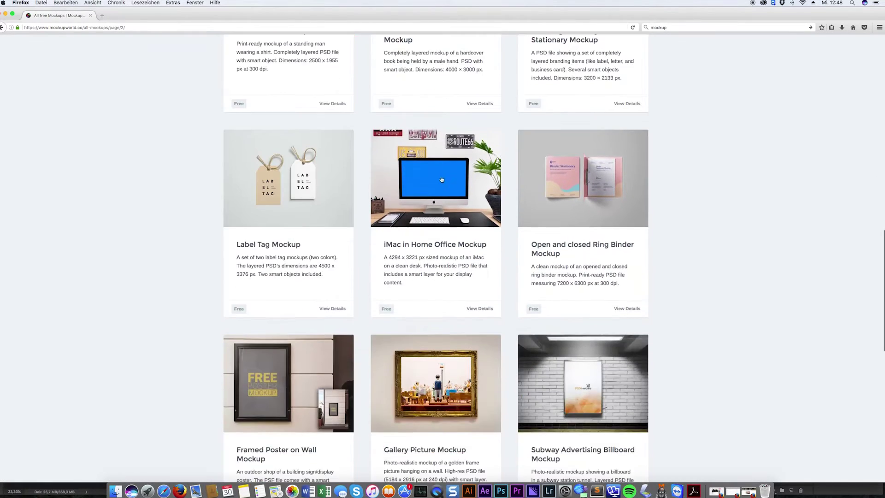
scroll(439, 200, down, 5)
scroll(439, 201, down, 4)
scroll(439, 201, up, 2)
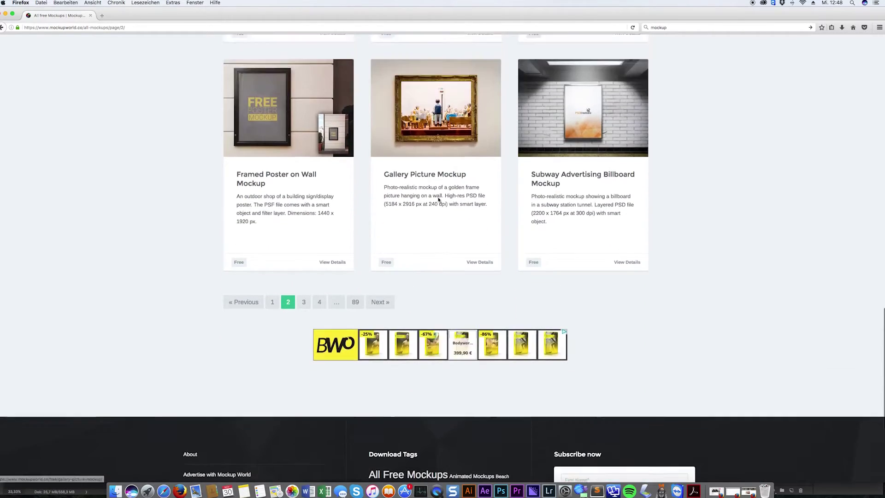
scroll(439, 199, up, 5)
scroll(439, 200, up, 2)
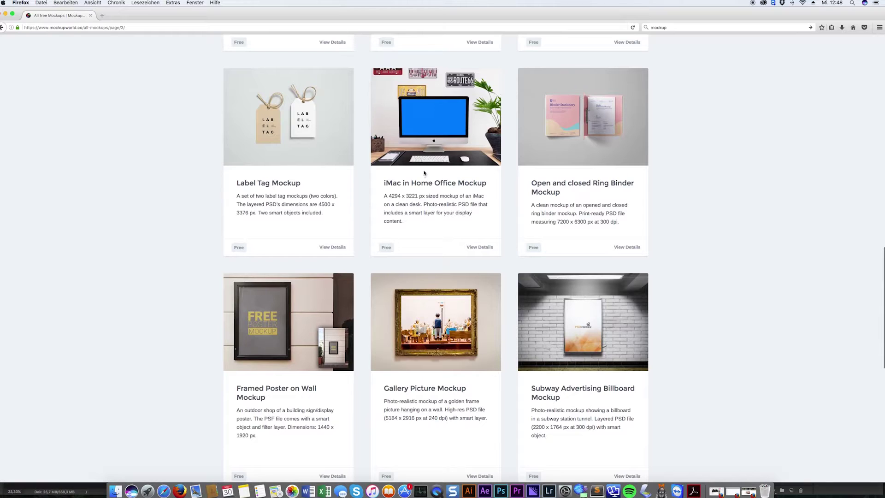
click(418, 184)
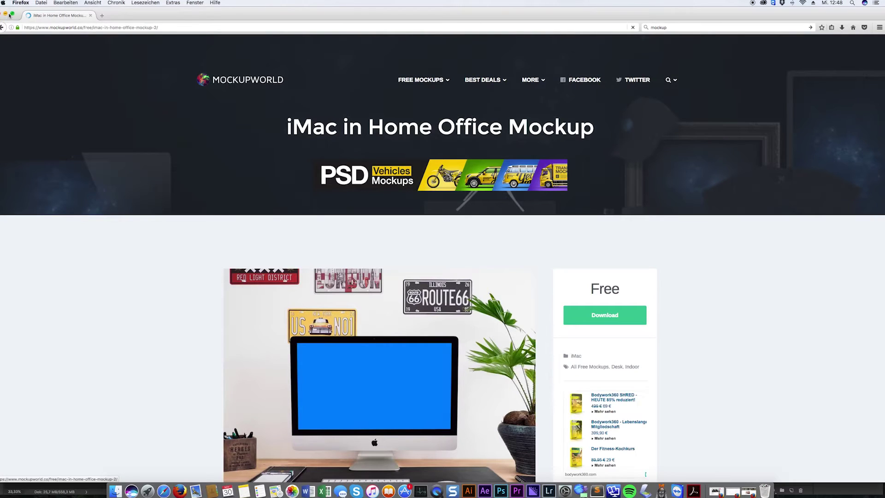
Step: Move Firefox aside and expand the Preview folder of the MacBook Pro Retina mockup folder
mouse_move(169, 17)
mouse_down()
mouse_move(388, 46)
mouse_move(882, 51)
mouse_up()
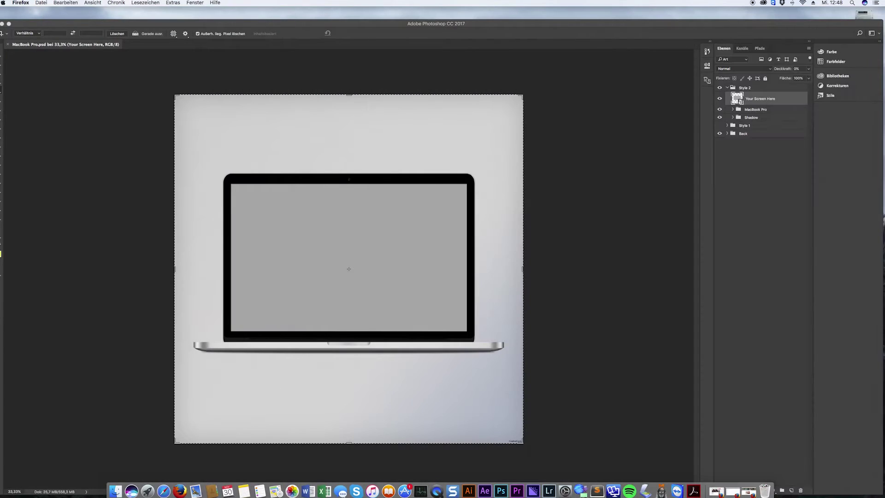
click(474, 23)
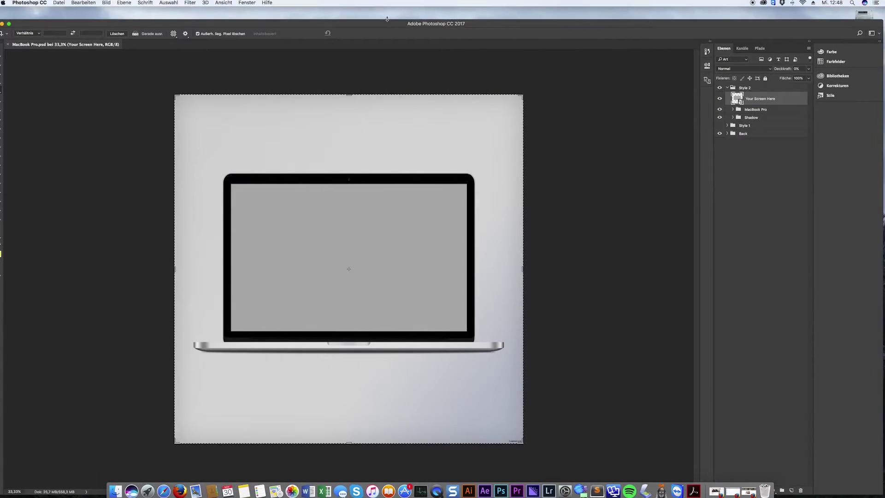
drag(461, 22, 381, 15)
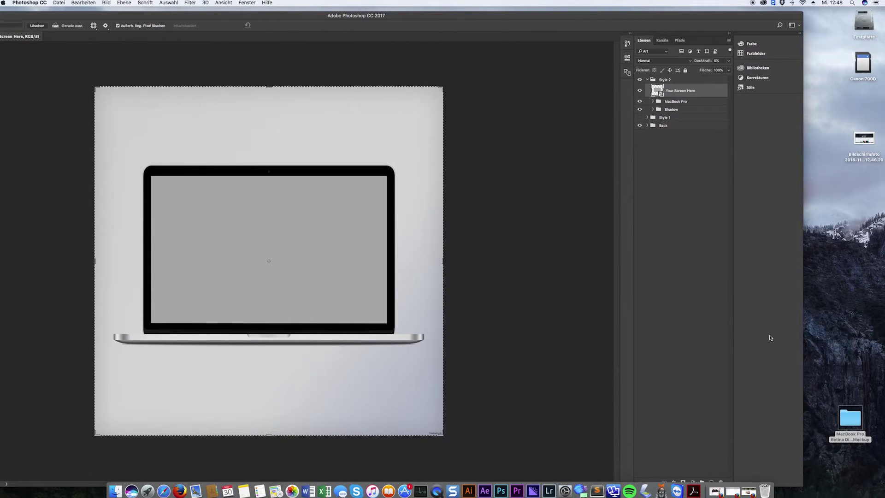
double_click(846, 418)
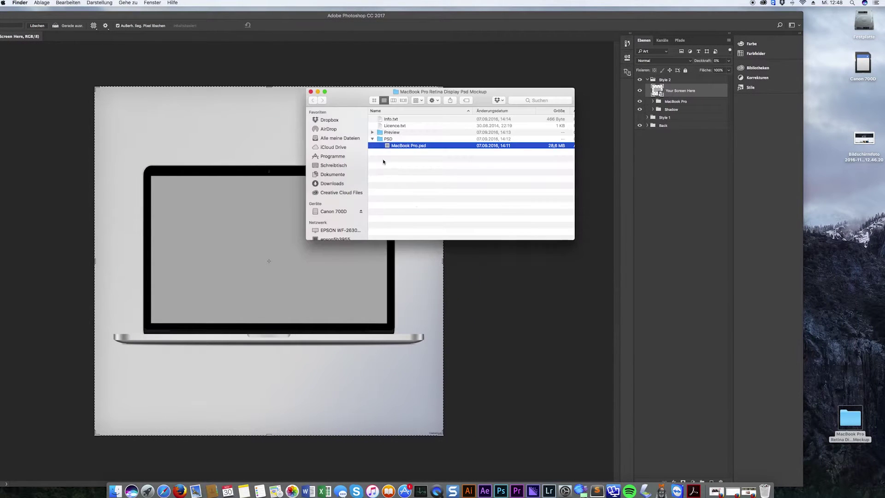
click(374, 140)
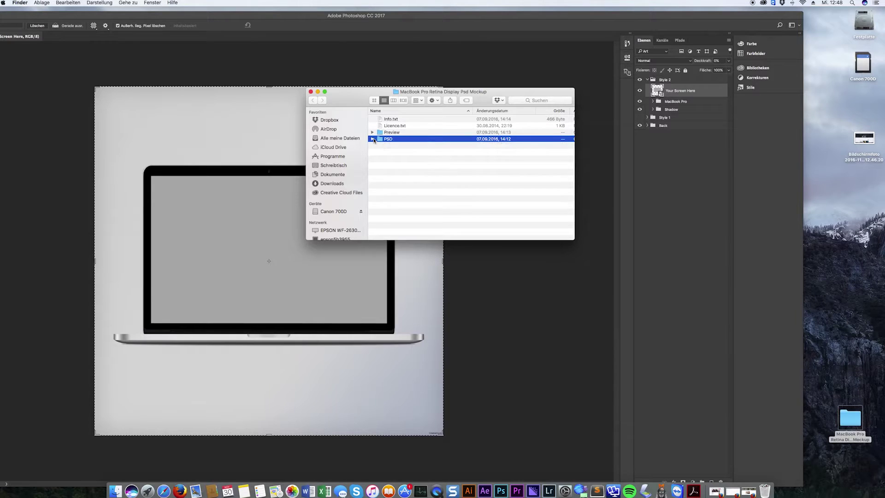
click(374, 133)
click(373, 132)
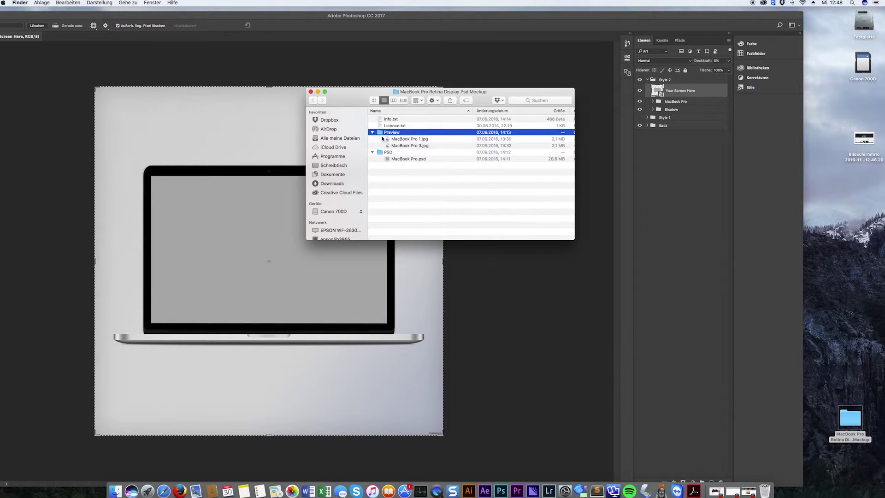
Step: Quick Look MacBook Pro 1.jpg and MacBook Pro 3.jpg, then close the folder window
click(405, 139)
key(space)
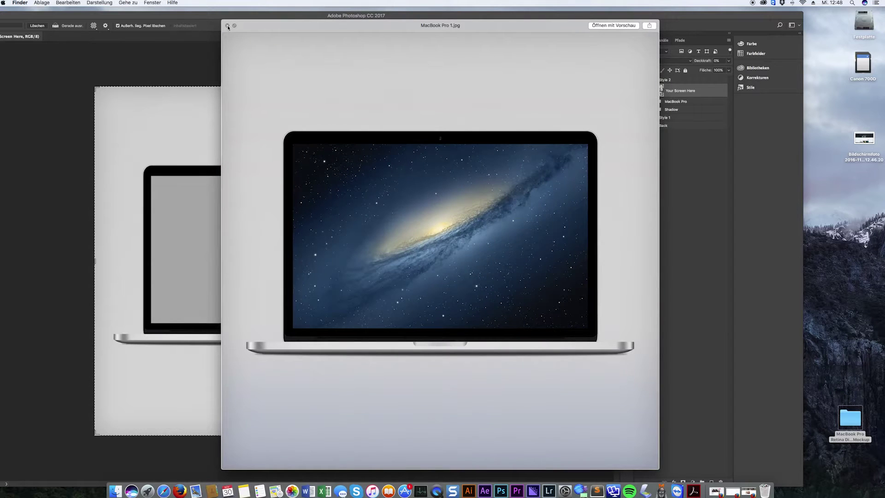
click(227, 26)
click(400, 146)
key(space)
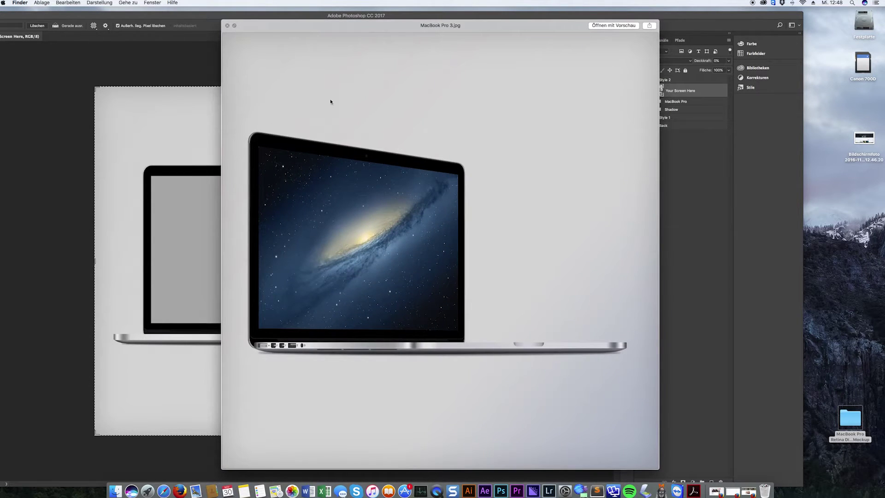
click(226, 26)
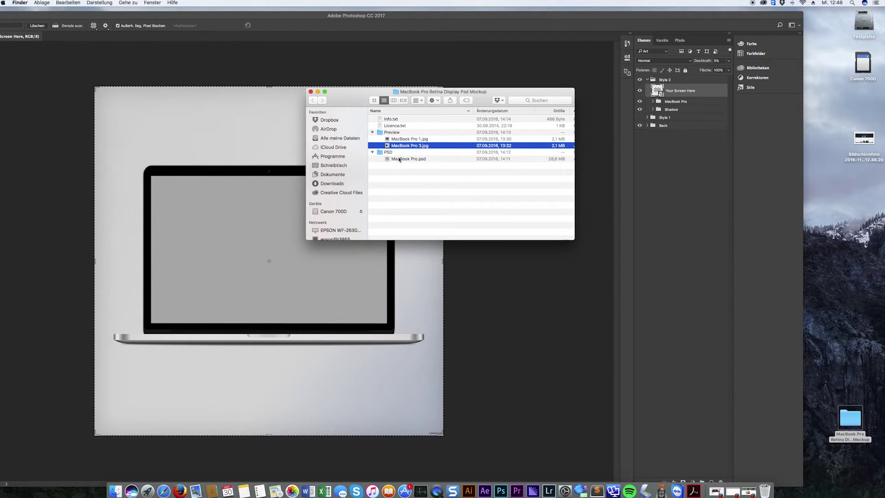
click(311, 92)
Step: Maximise Photoshop, hide the Style 2 group and show the angled Style 1 MacBook
click(259, 22)
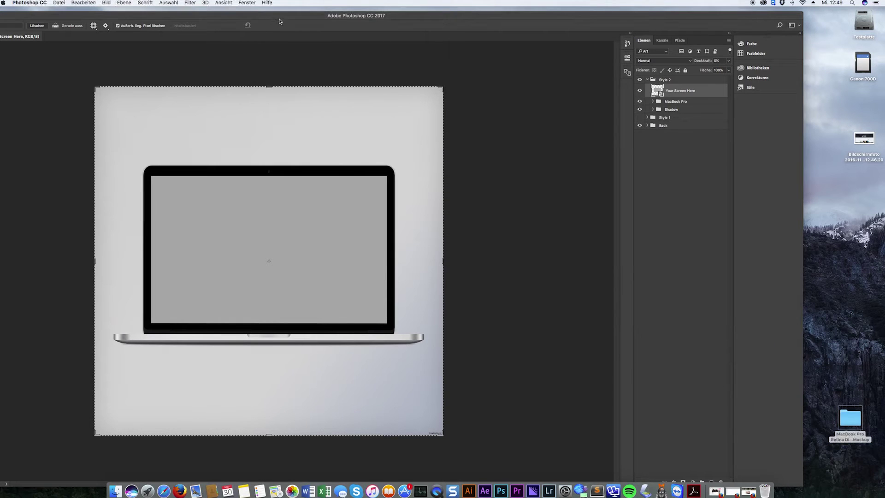
drag(282, 21, 302, 21)
double_click(301, 21)
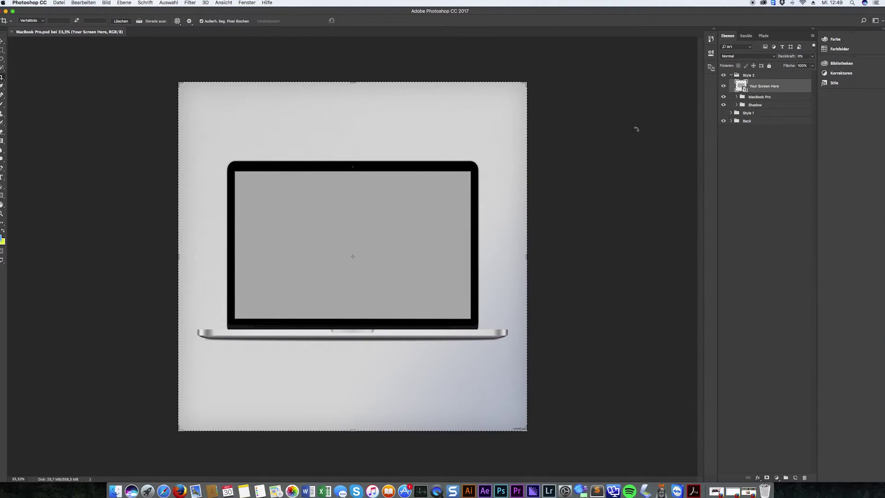
click(724, 75)
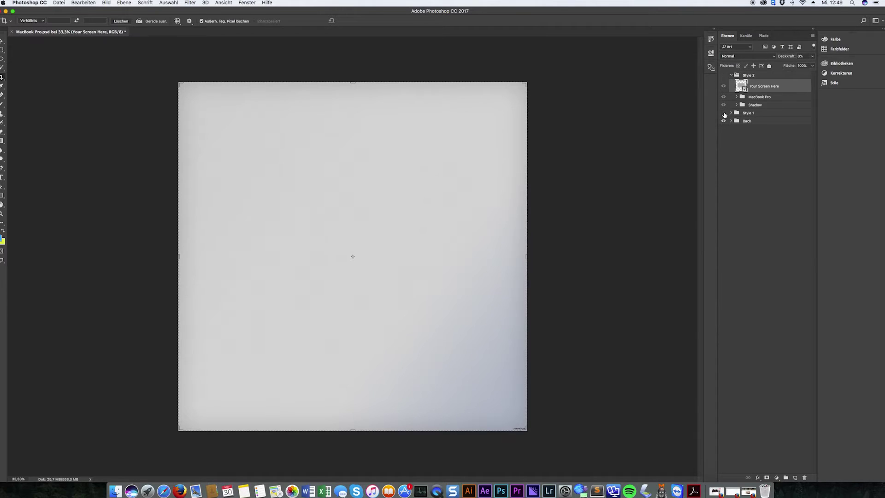
click(723, 113)
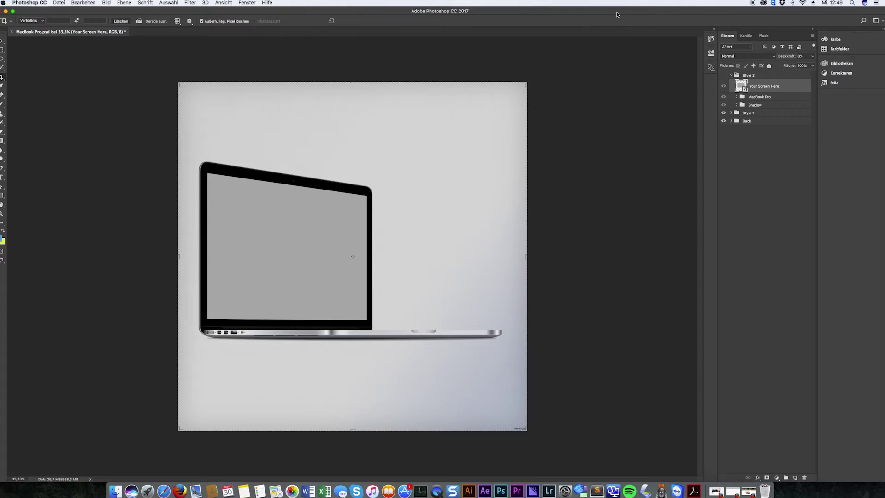
drag(616, 12, 512, 14)
click(858, 141)
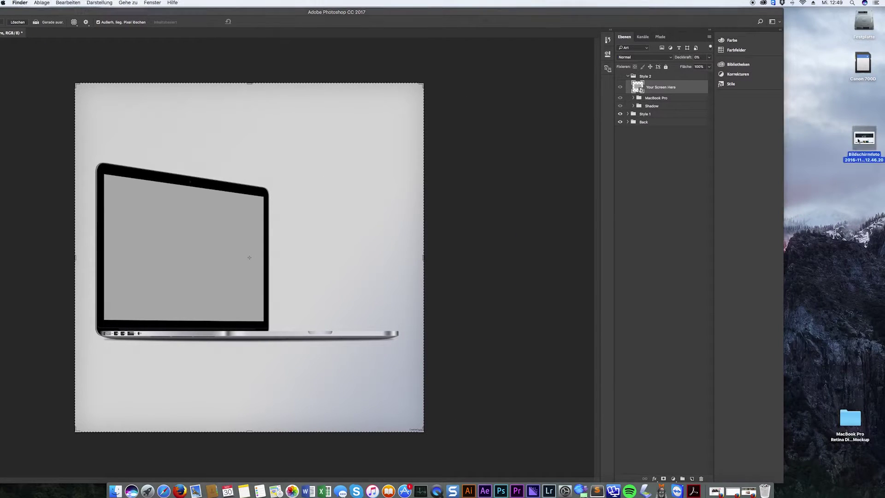
key(space)
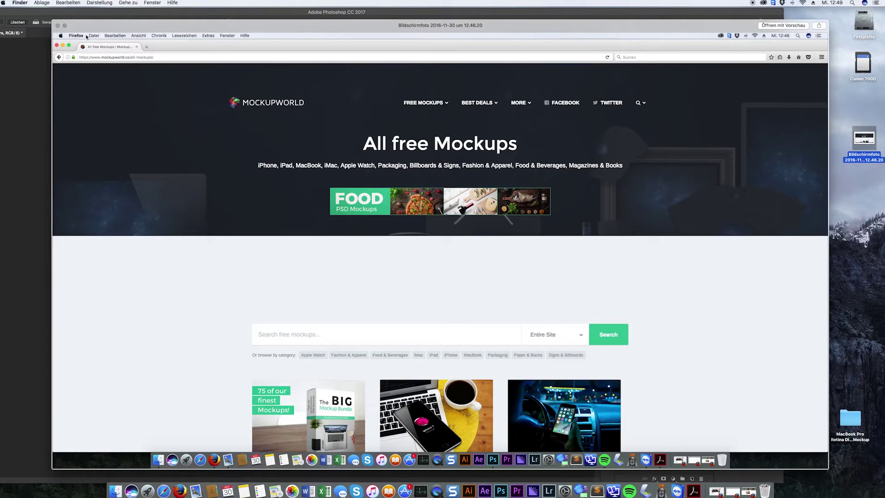
click(59, 26)
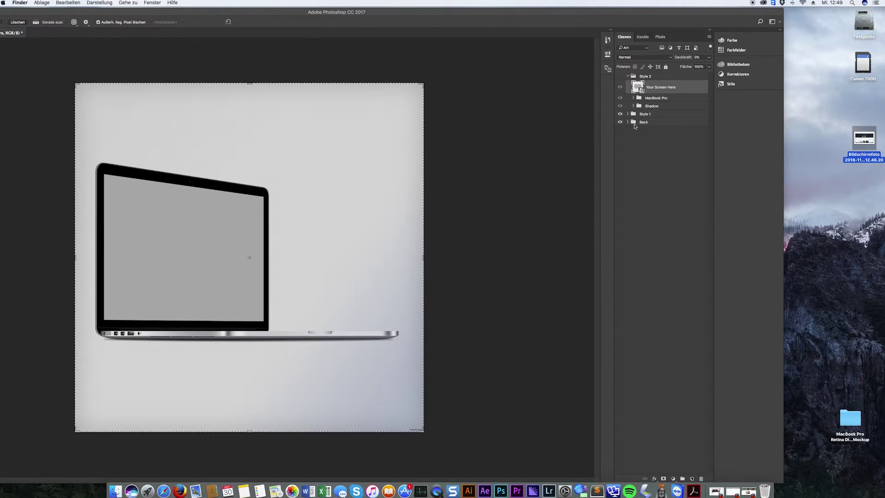
Step: Place the screenshot into the Your Screen Here smart object, scale it to fill, and save
double_click(638, 87)
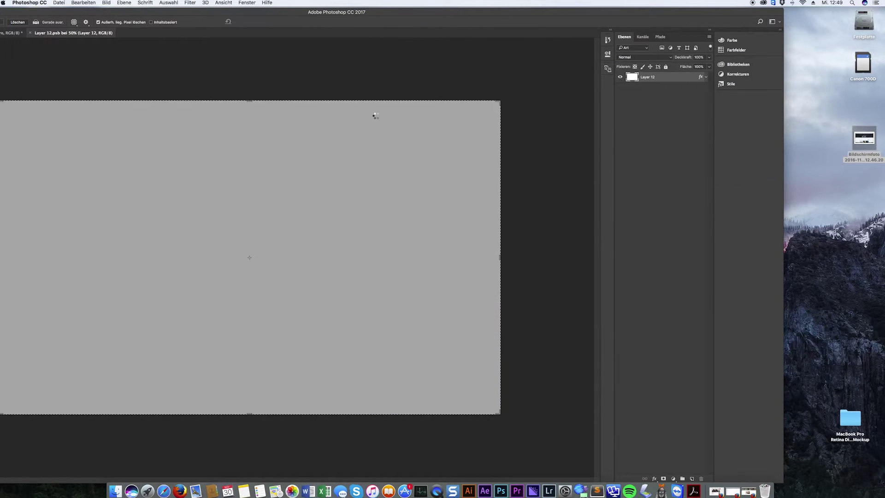
drag(864, 138, 375, 116)
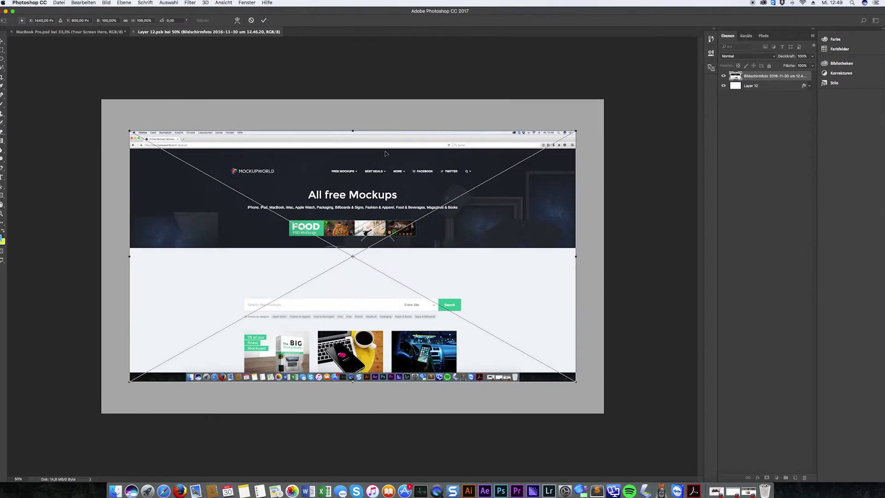
drag(385, 153, 357, 119)
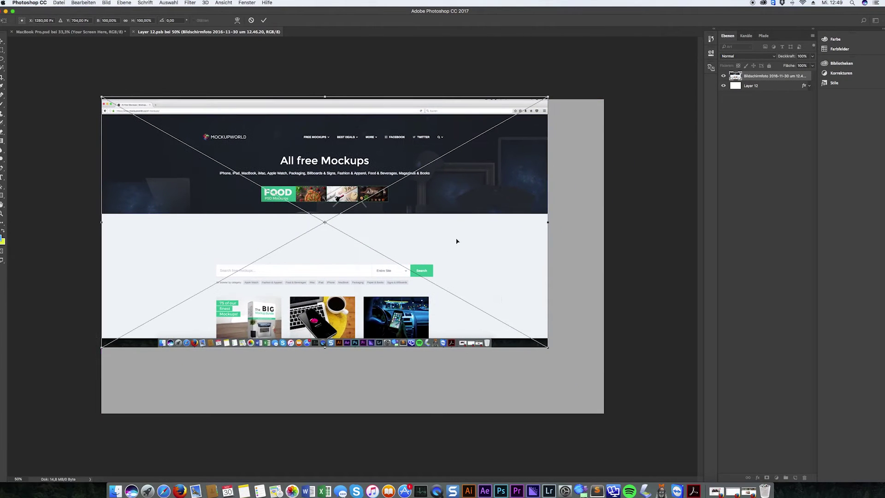
key(Down)
key(Down)
key(Down)
key(Down)
key(Down)
key(Down)
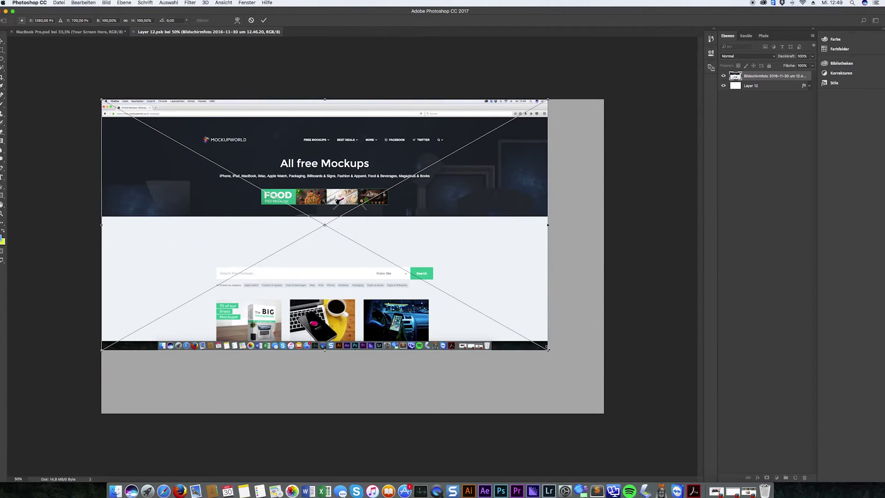
drag(548, 349, 606, 414)
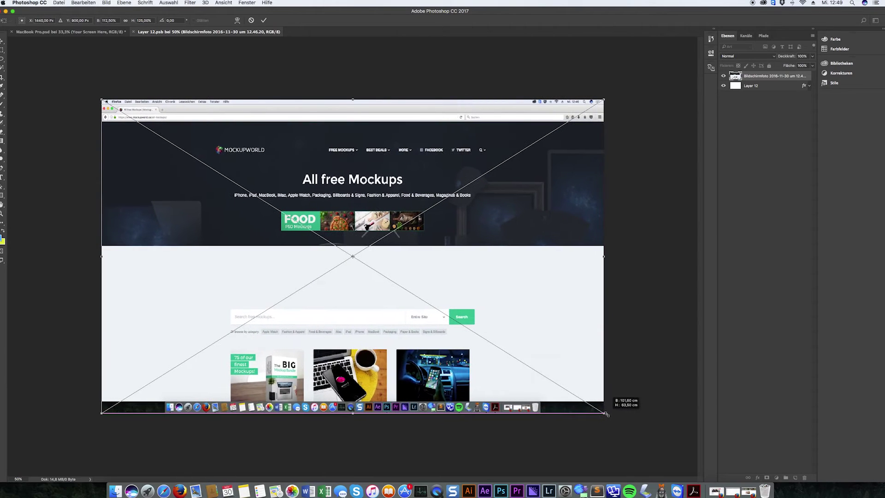
key(Return)
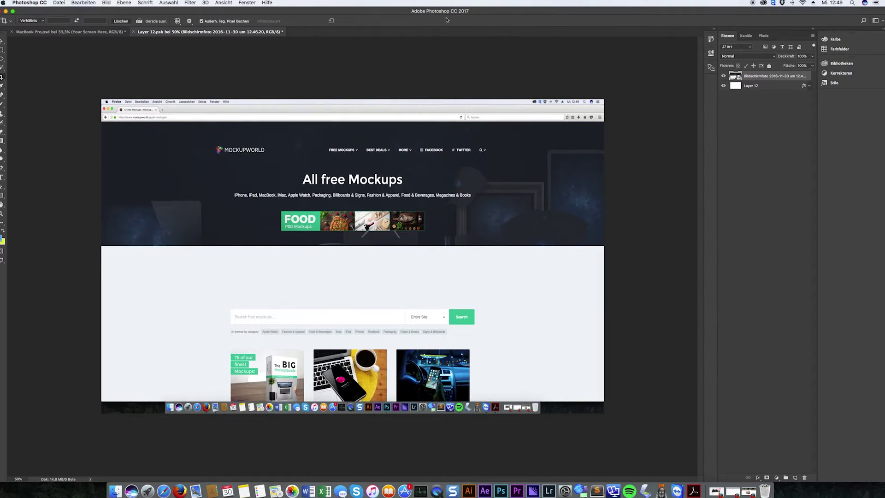
click(133, 31)
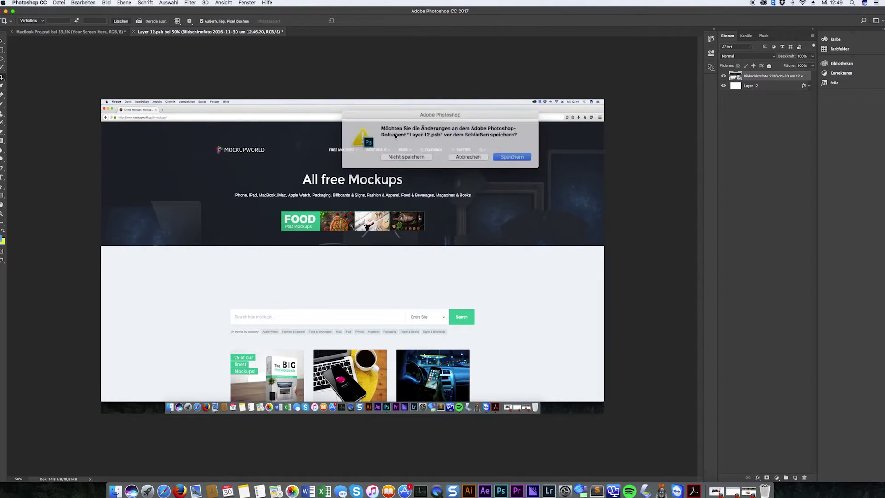
click(516, 158)
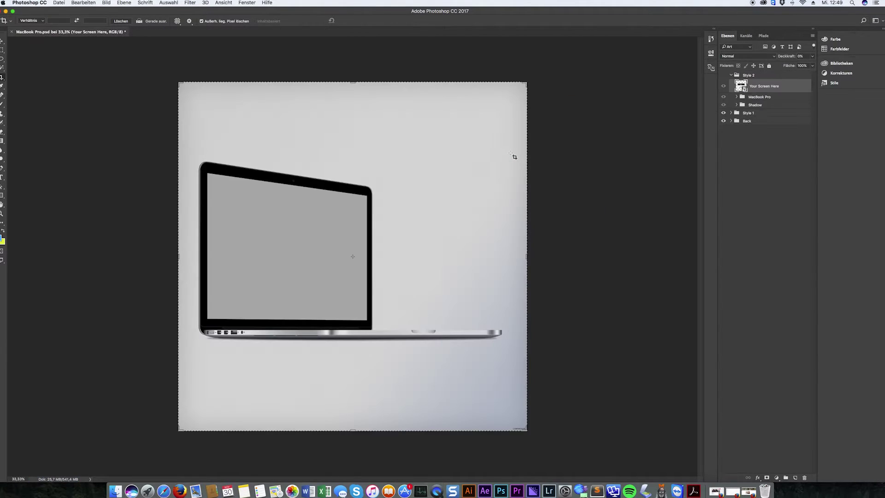
Step: Hide Style 1 and Back, show Style 2, then switch to Firefox
click(798, 141)
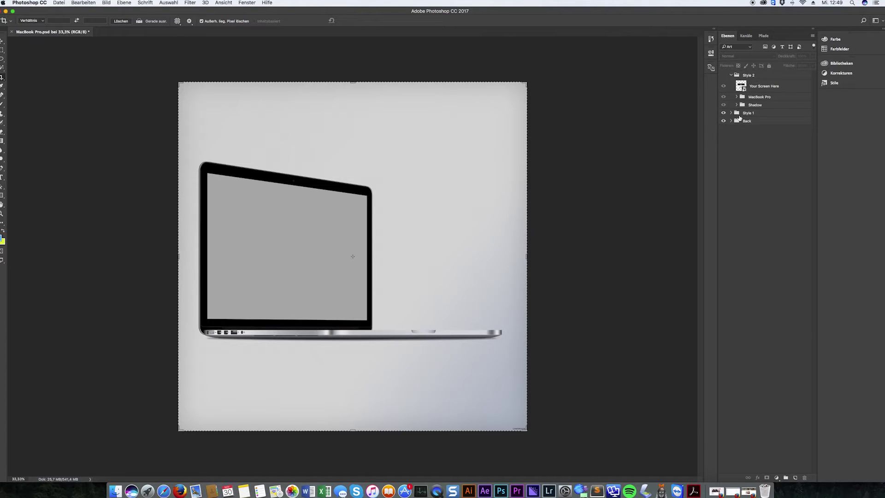
click(730, 113)
click(723, 112)
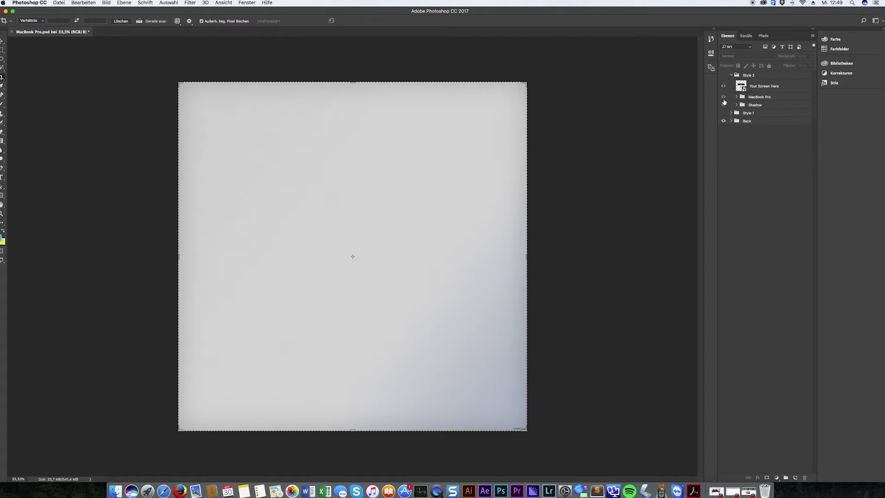
click(723, 75)
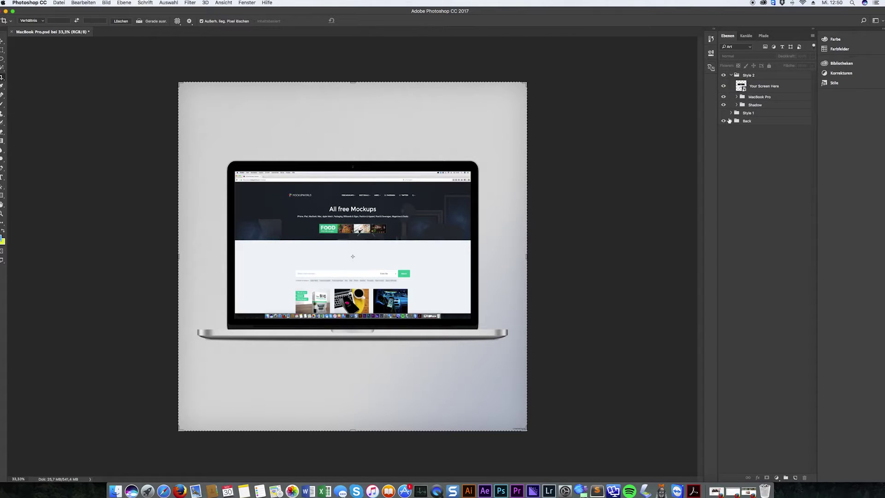
click(723, 121)
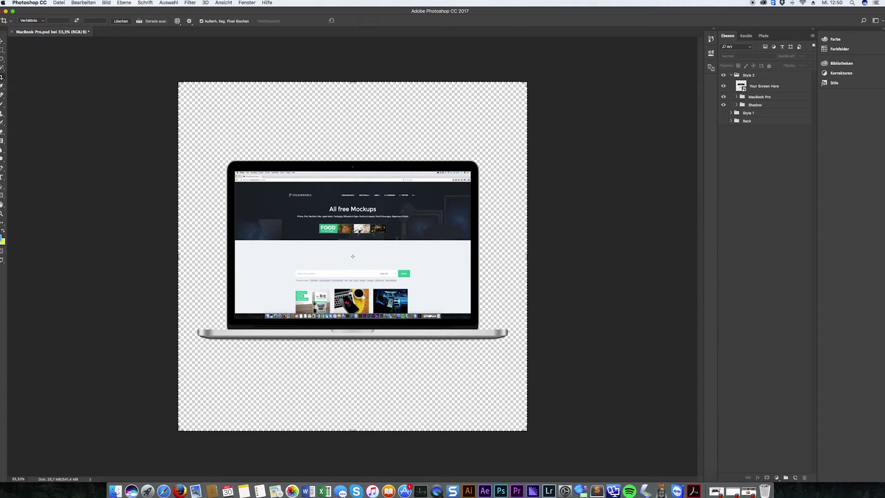
key(super+Tab)
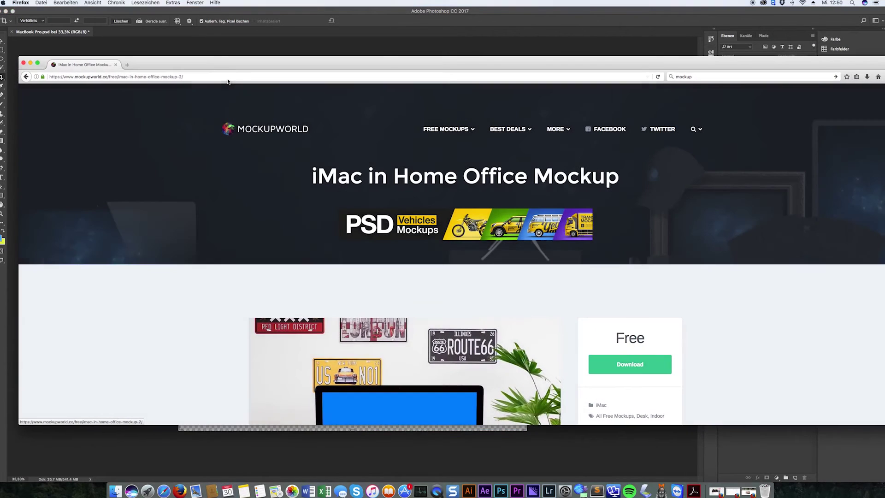
Step: Maximise Firefox, go back to the mockup list, and download the Subway Advertising Billboard mockup
double_click(231, 68)
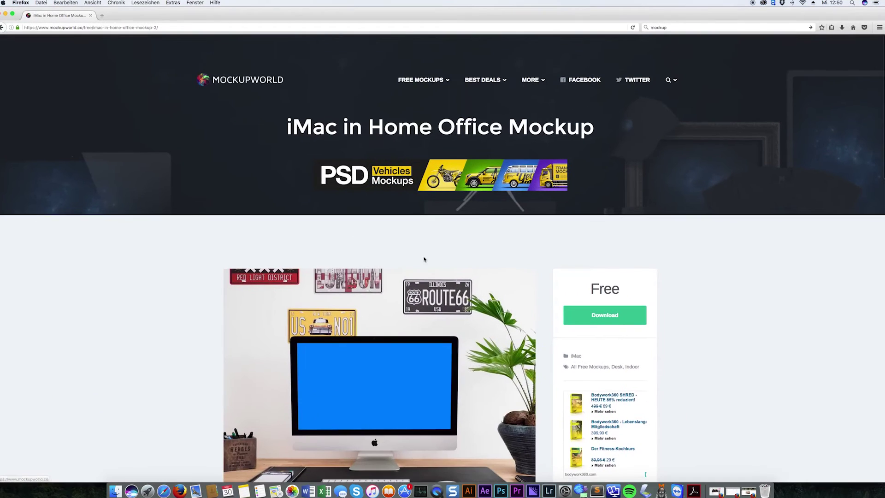
scroll(425, 258, down, 3)
scroll(425, 258, down, 1)
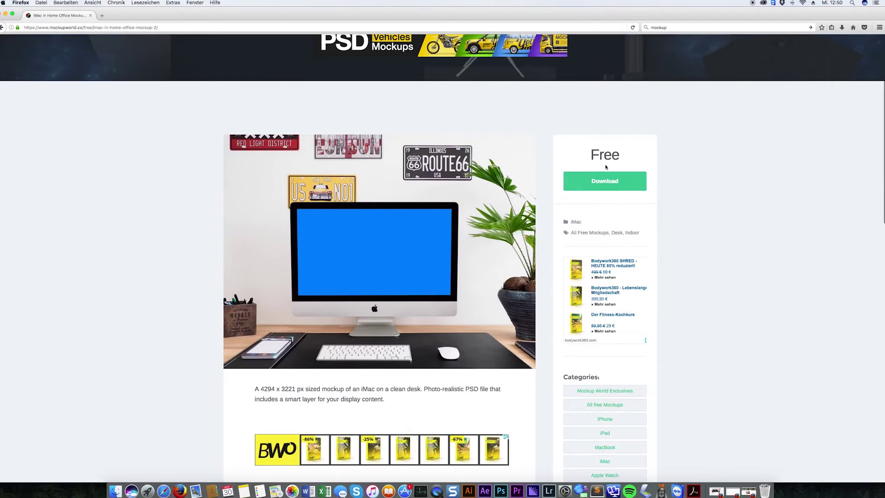
click(3, 27)
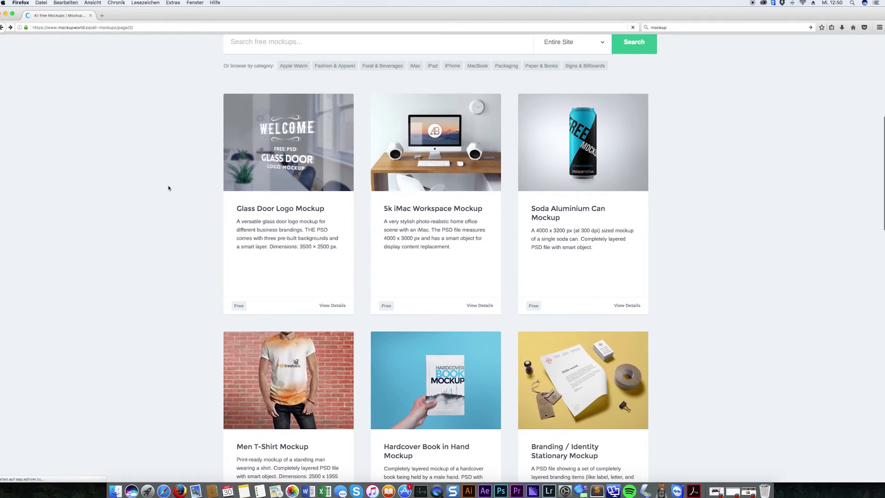
scroll(169, 188, down, 3)
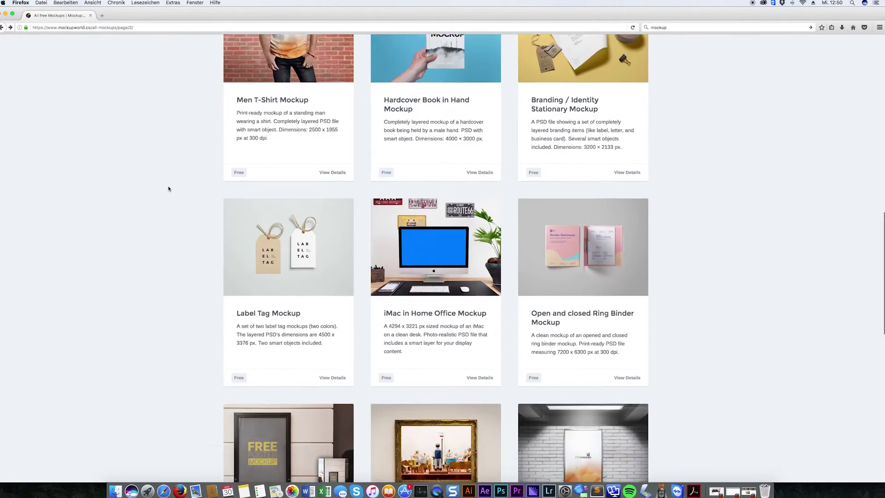
scroll(168, 188, down, 5)
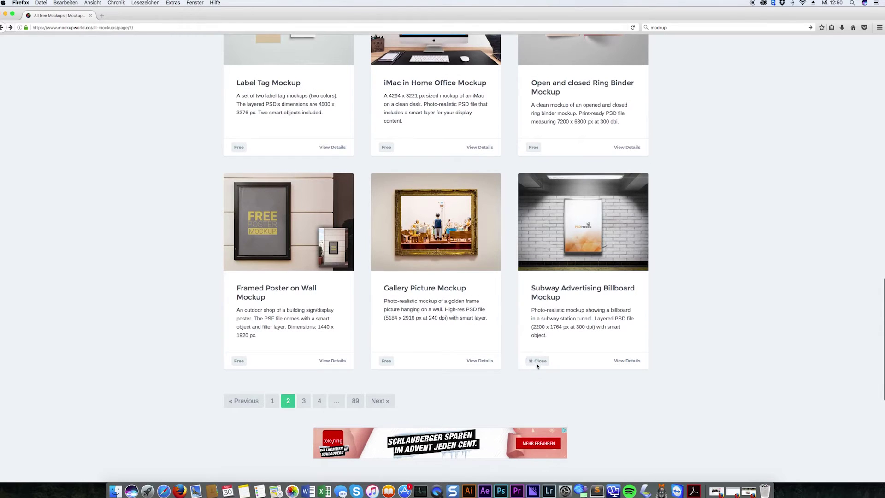
click(561, 334)
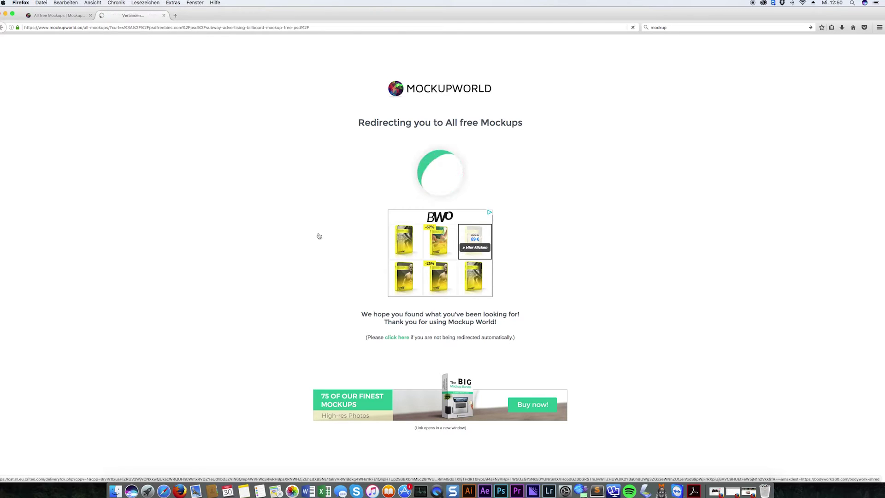
Step: Reposition the browser window and scroll through the PSDfreebies billboard mockup page
drag(696, 15, 662, 16)
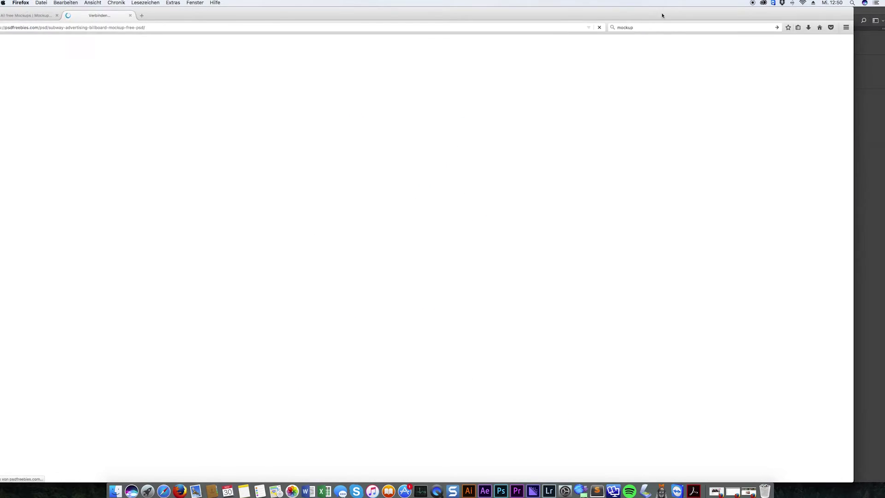
drag(448, 14, 493, 20)
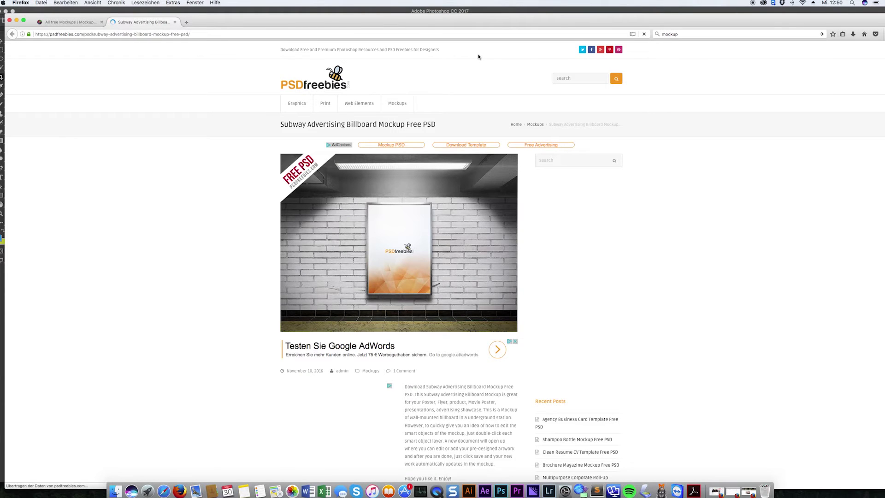
scroll(258, 219, down, 1)
scroll(253, 218, down, 5)
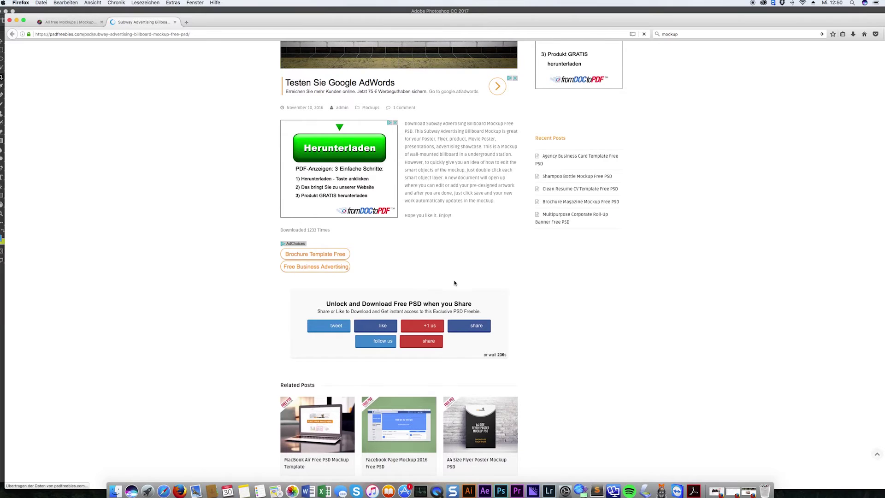
scroll(475, 274, down, 4)
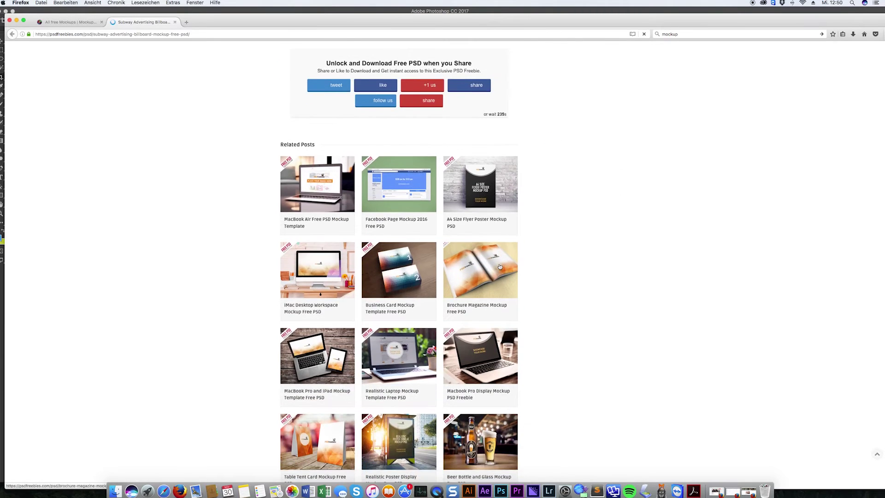
scroll(499, 266, up, 1)
scroll(499, 267, up, 2)
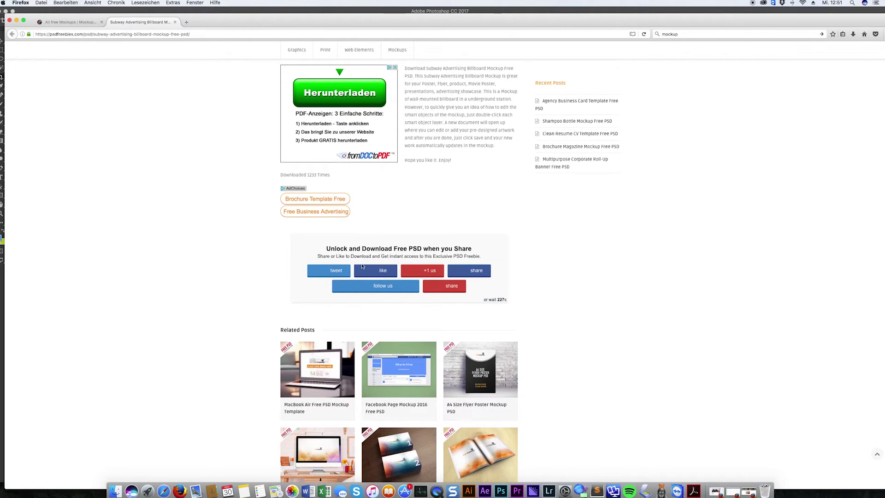
Step: Unlock the download by sharing and following, save the billboard mockup zip, and minimise Firefox
click(342, 271)
mouse_move(382, 285)
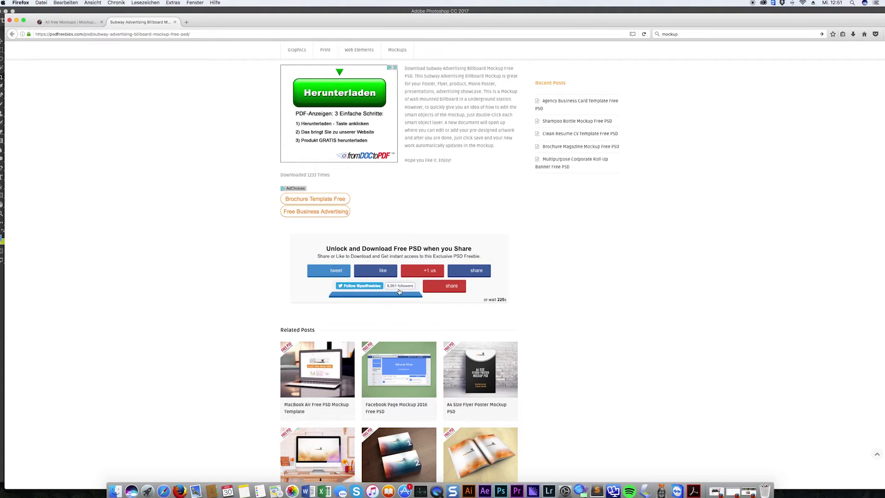
click(368, 286)
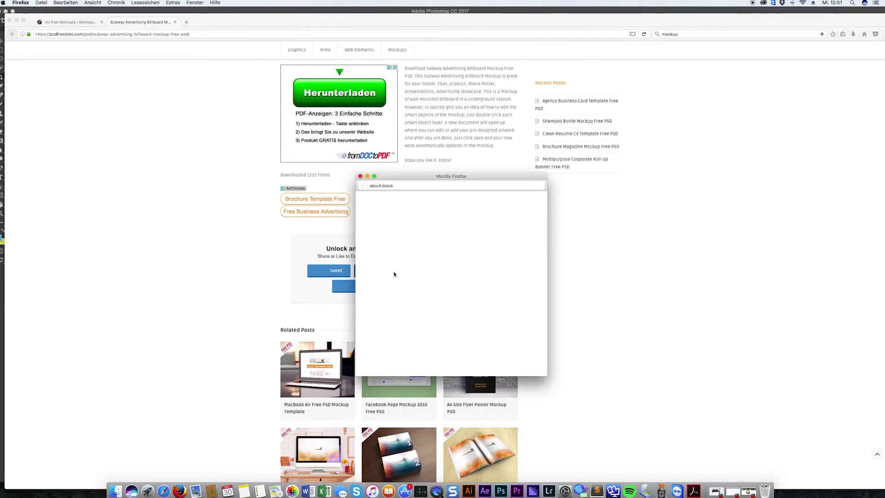
click(361, 177)
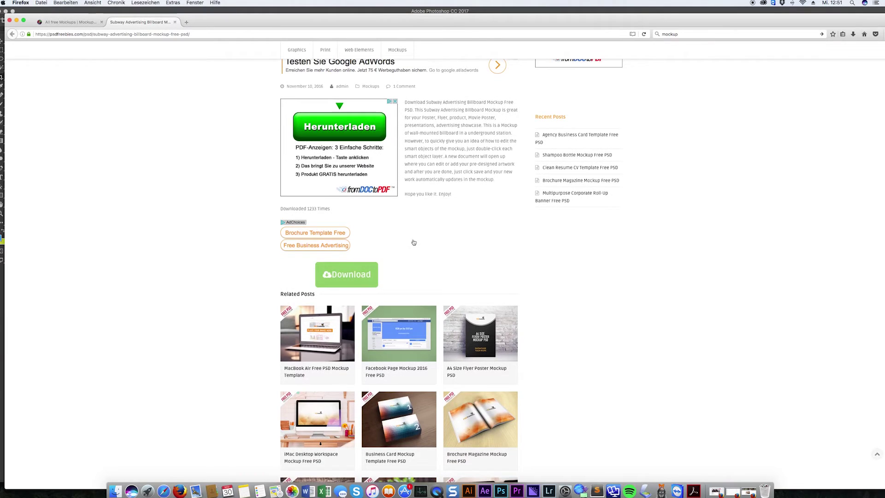
click(414, 242)
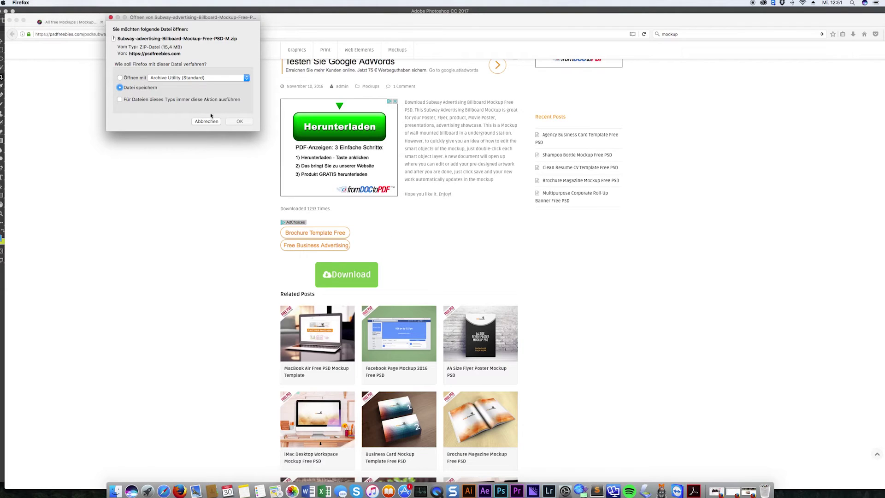
click(234, 122)
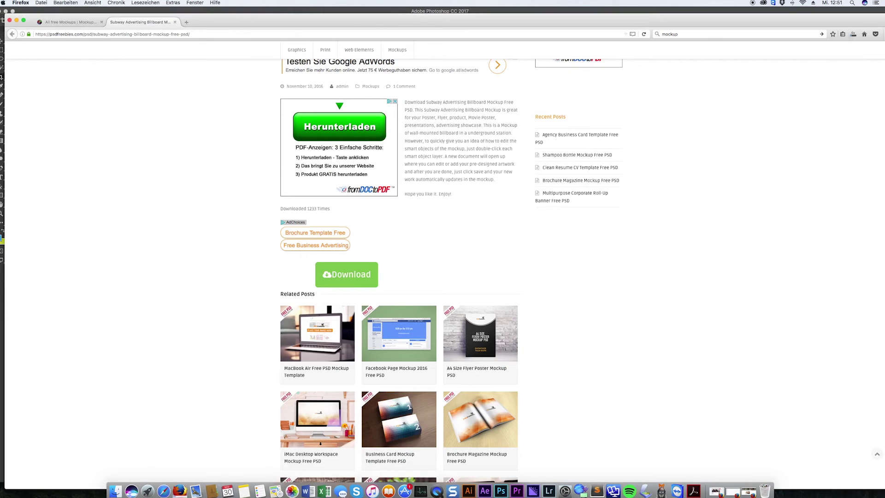
click(25, 21)
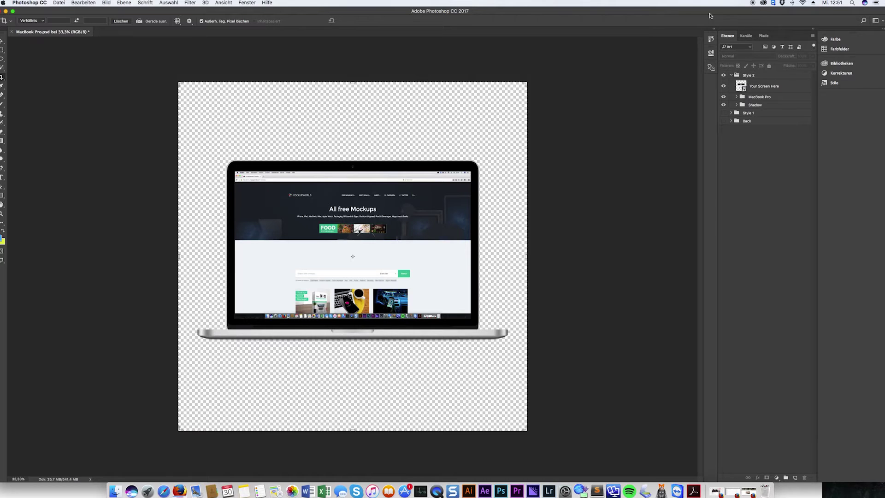
Step: Drag the downloaded billboard zip from Firefox's downloads onto the desktop and unzip it
double_click(710, 16)
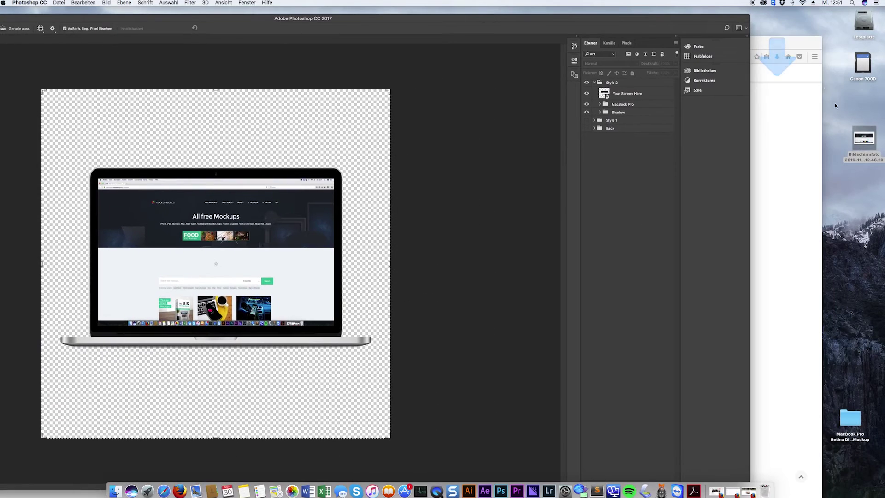
click(777, 57)
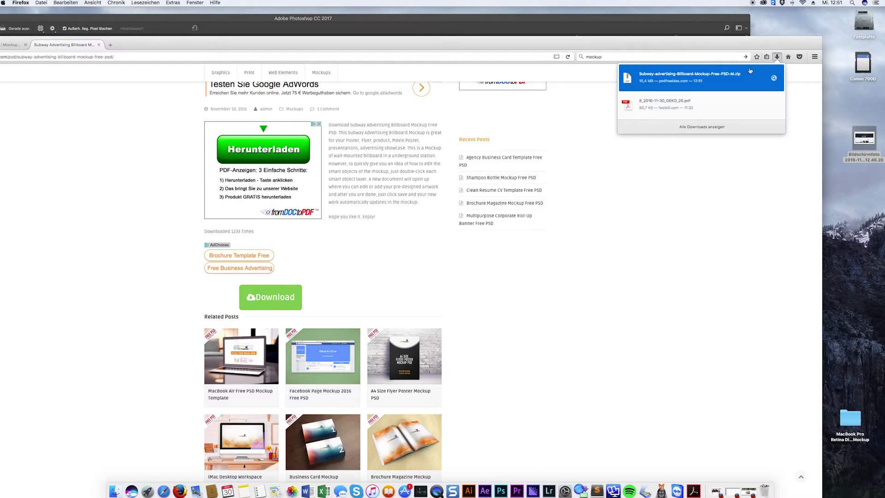
drag(691, 77, 856, 185)
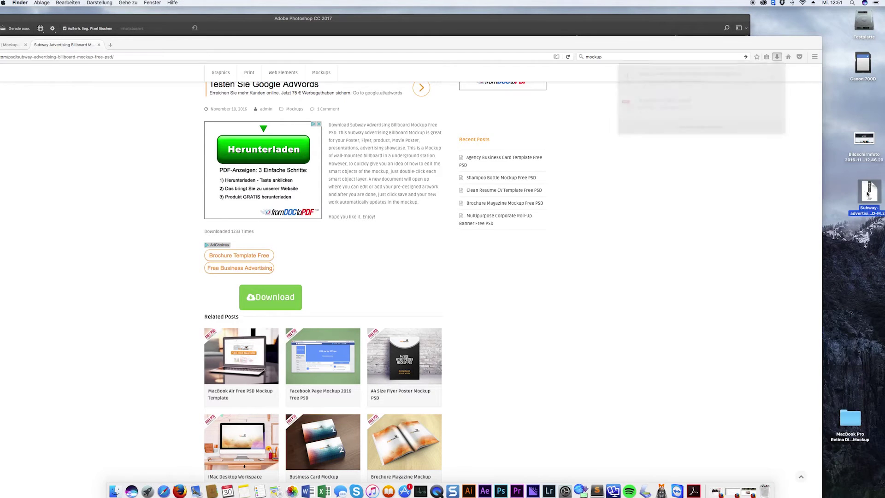
click(471, 20)
double_click(869, 190)
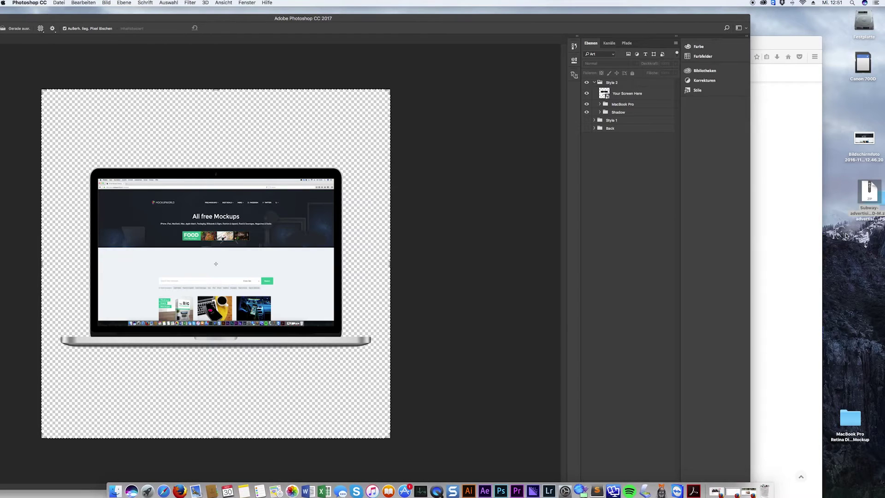
Step: Open the extracted folder, preview the sample image, and open the billboard PSD in Photoshop
click(865, 241)
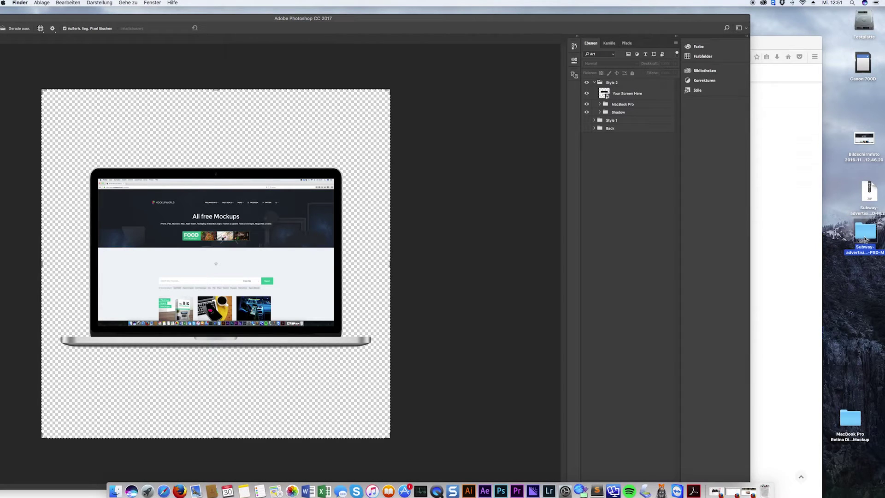
double_click(865, 239)
click(454, 126)
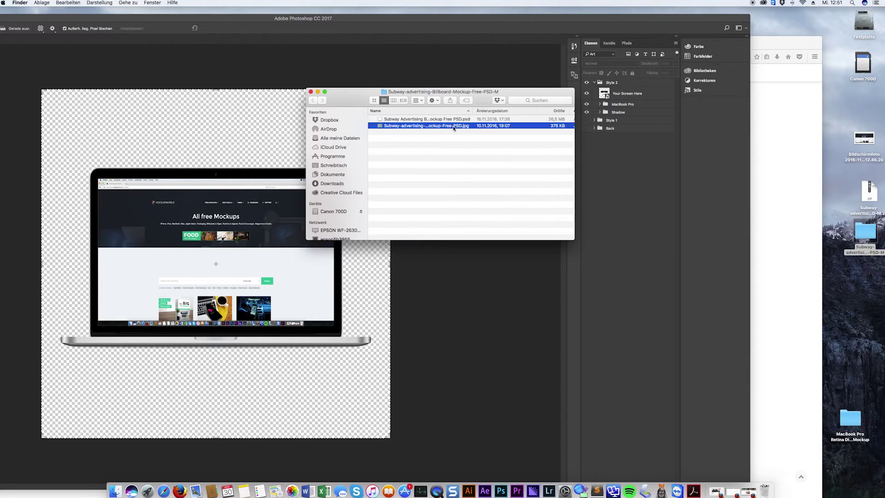
key(space)
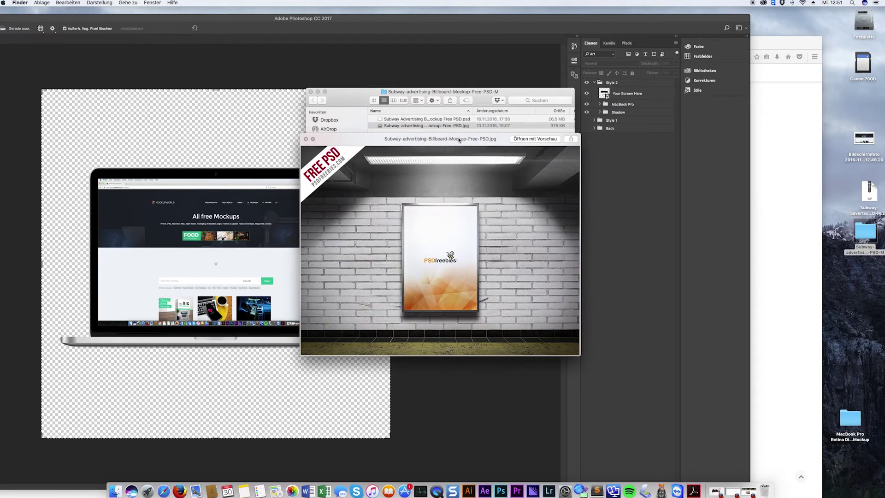
click(306, 138)
click(409, 120)
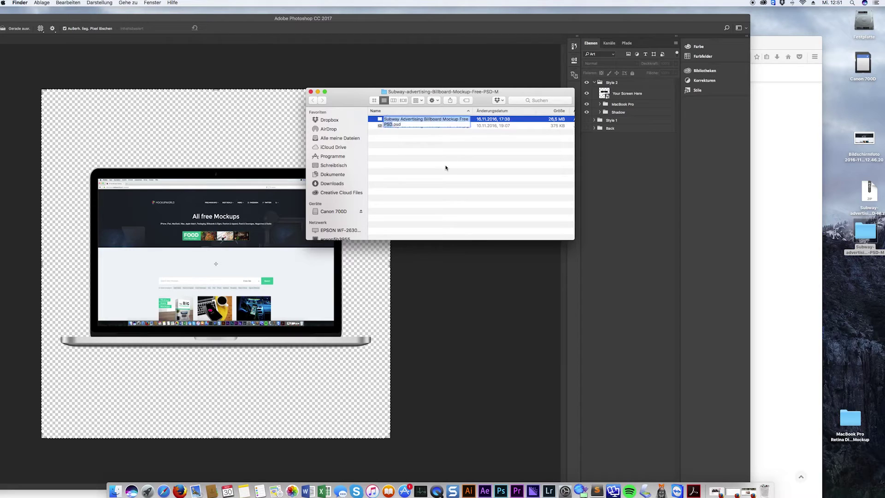
double_click(451, 119)
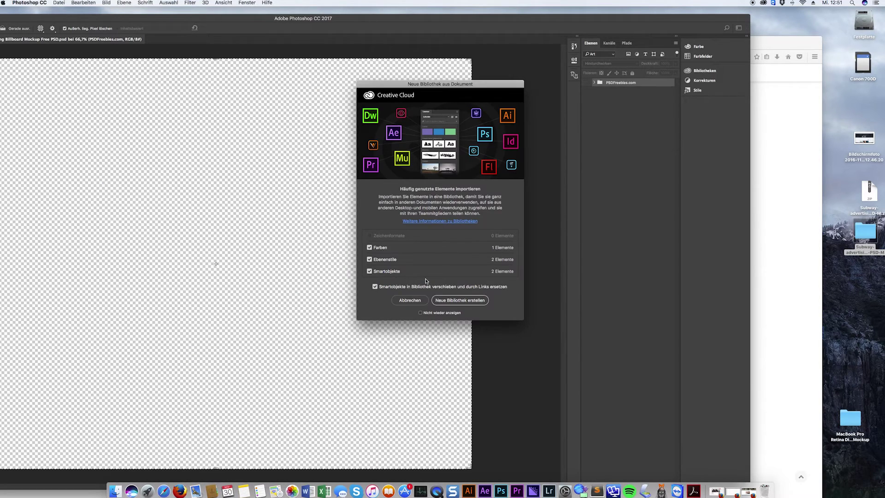
Step: Dismiss the library prompt, maximise, hide the tiled watermark, and show the Place your artwork layer
click(415, 302)
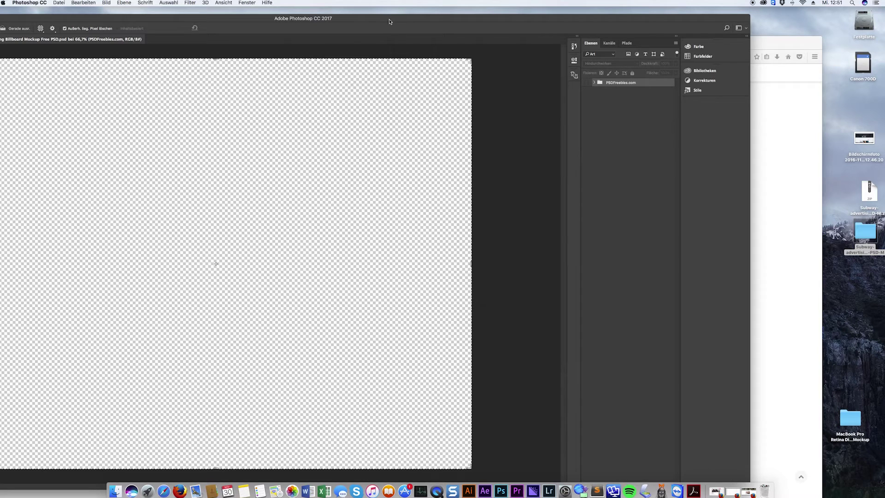
double_click(364, 20)
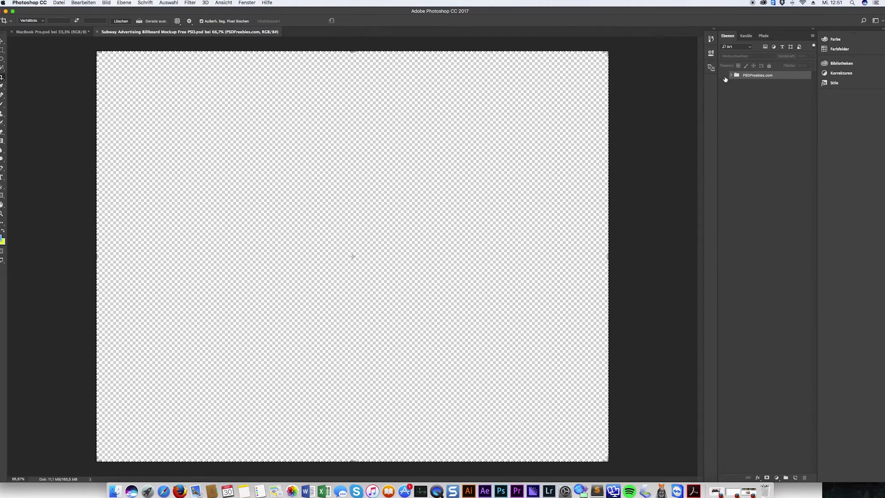
click(723, 76)
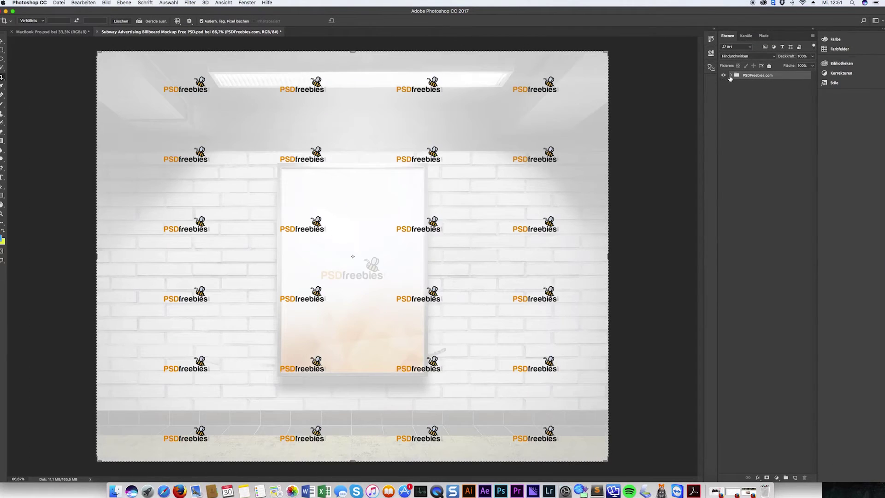
click(731, 75)
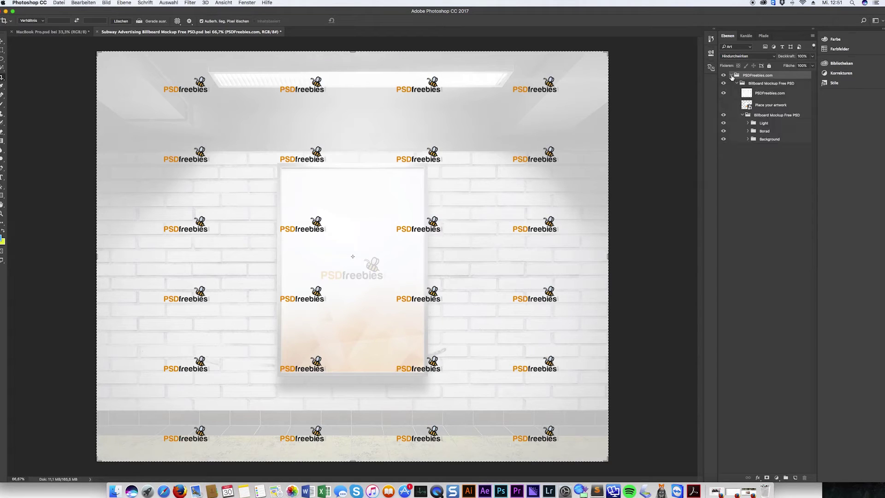
click(723, 94)
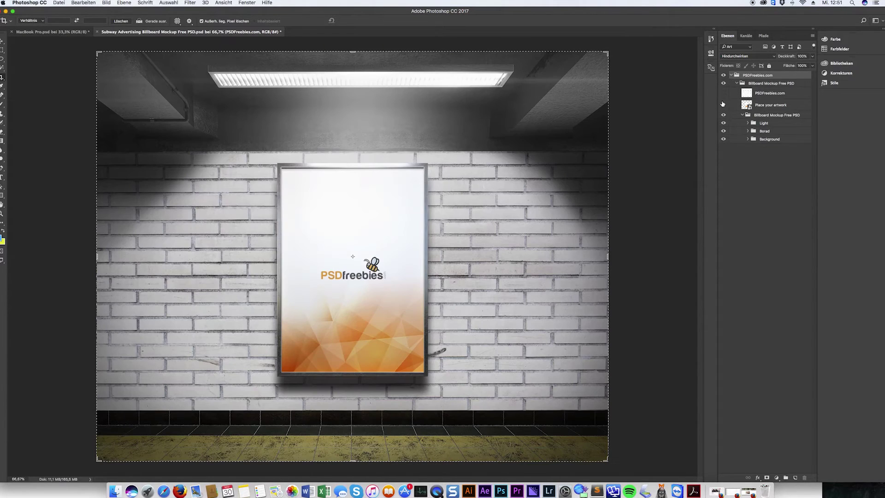
click(723, 105)
Step: Inside Place your artwork, hide Layer 2, place the MockupWorld screenshot, and close the document
double_click(746, 105)
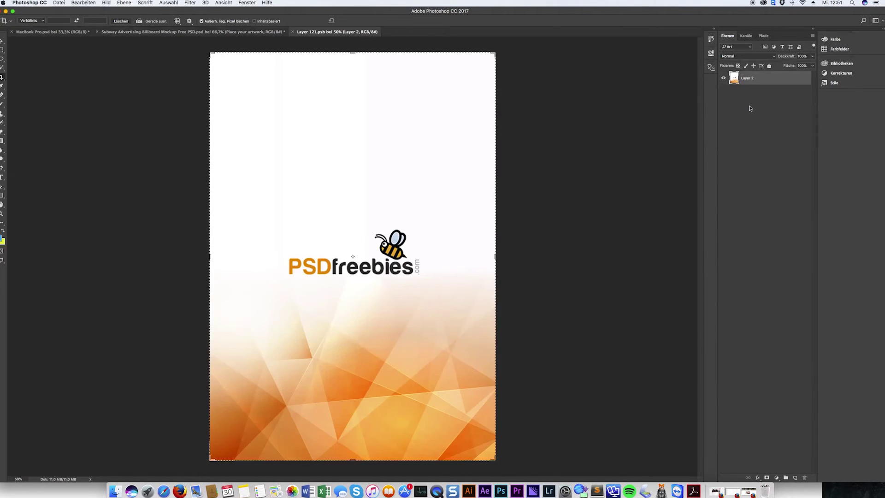
click(724, 78)
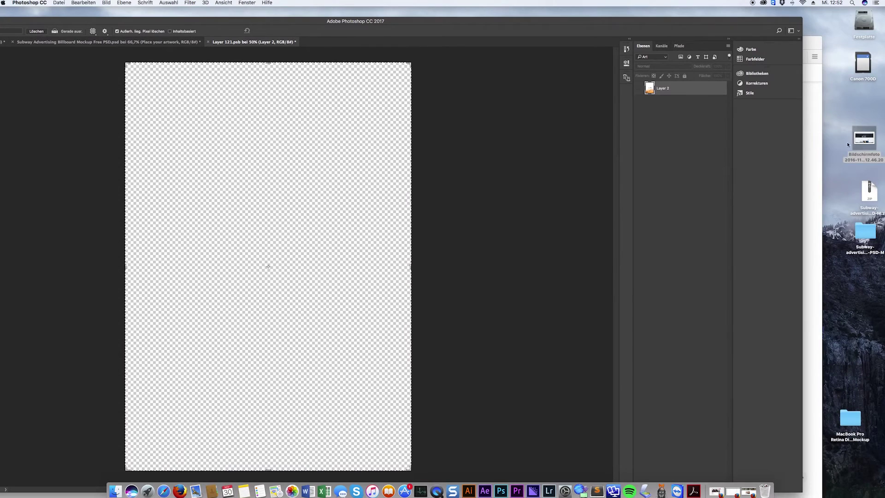
drag(847, 142, 438, 234)
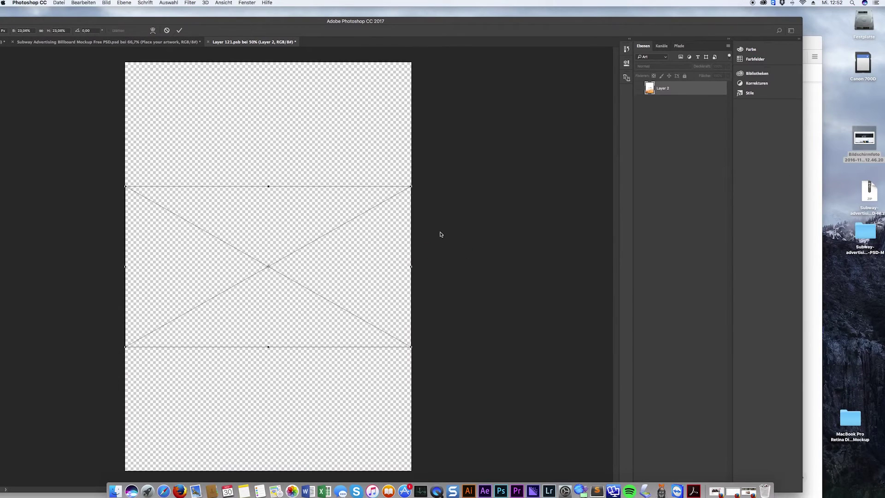
key(Return)
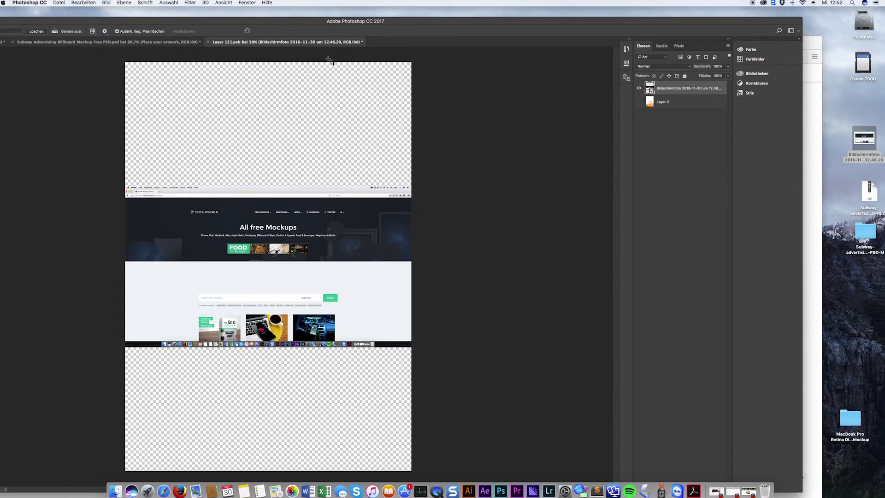
click(208, 42)
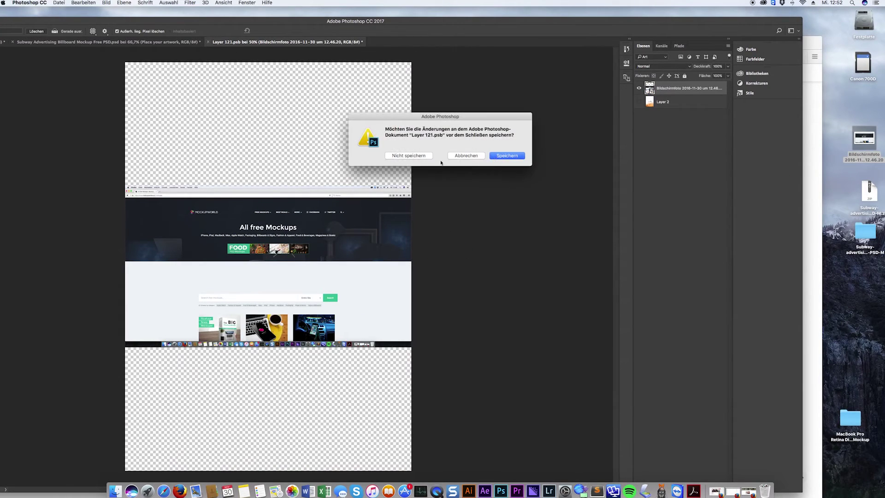
Step: Confirm Speichern to save the billboard smart object, then maximise the Photoshop window
click(499, 157)
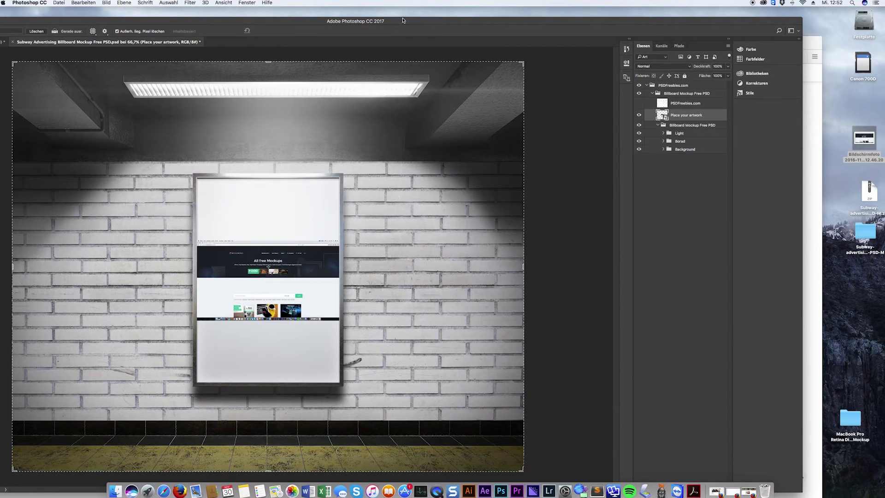
double_click(403, 20)
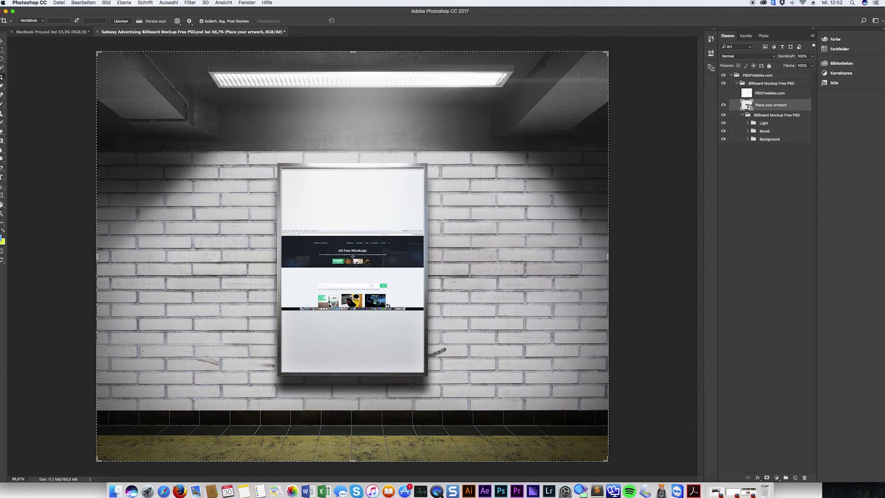
Step: In Firefox, skim PSDfreebies' Related Posts mockups, then browse the PSDfreebies home page resources
click(184, 484)
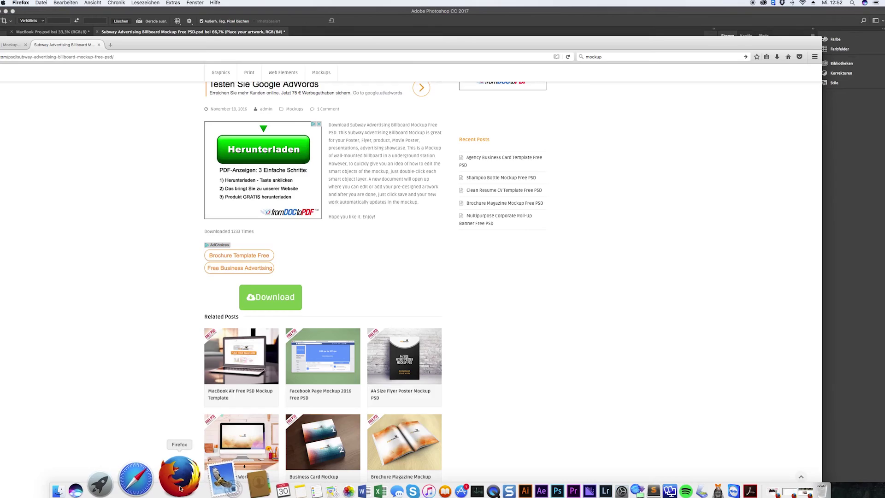
scroll(246, 256, down, 2)
scroll(246, 255, down, 3)
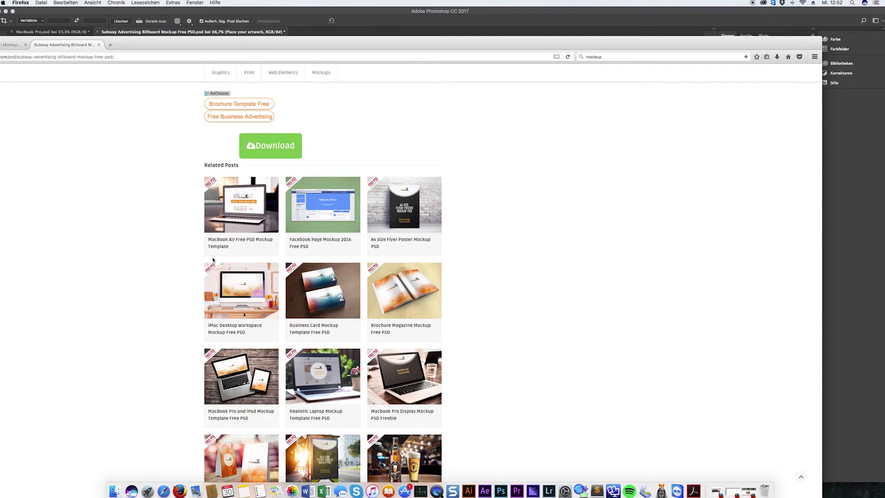
scroll(211, 260, down, 1)
scroll(211, 261, down, 5)
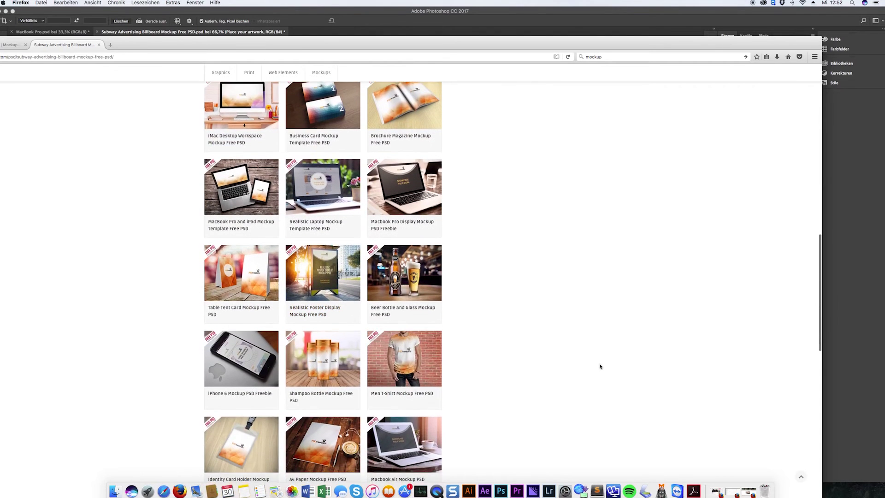
scroll(598, 364, down, 3)
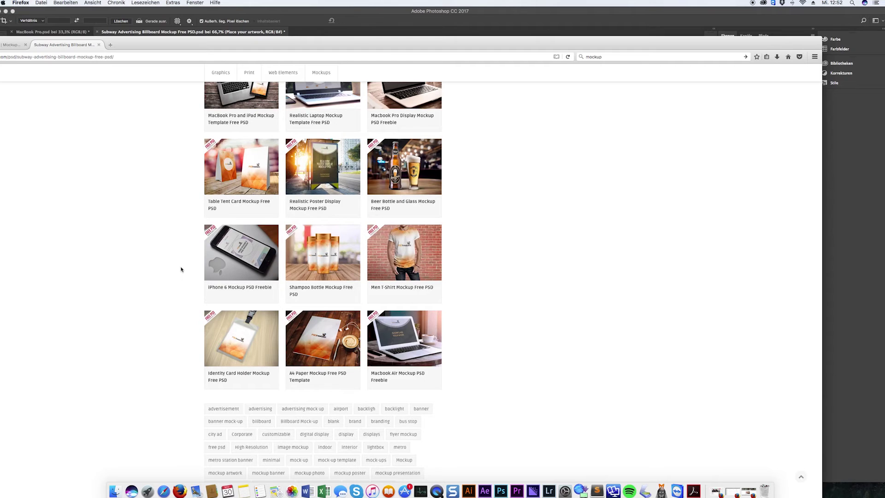
scroll(182, 249, up, 10)
scroll(180, 233, up, 10)
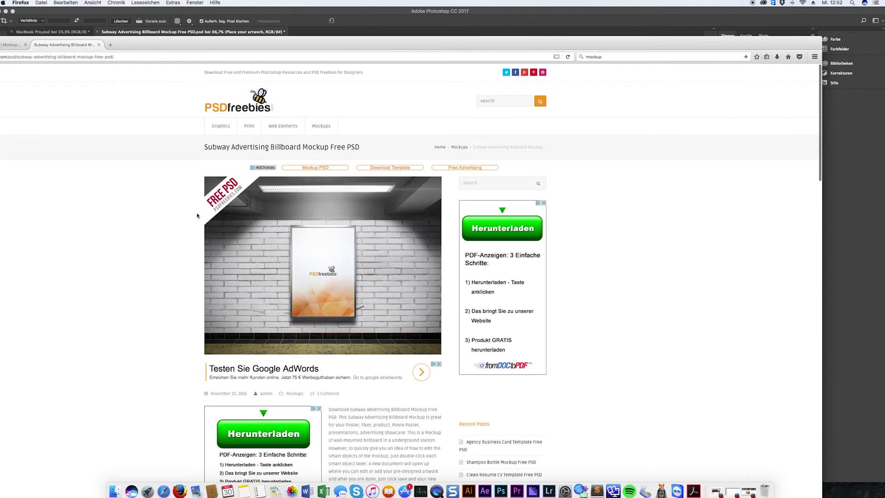
click(251, 97)
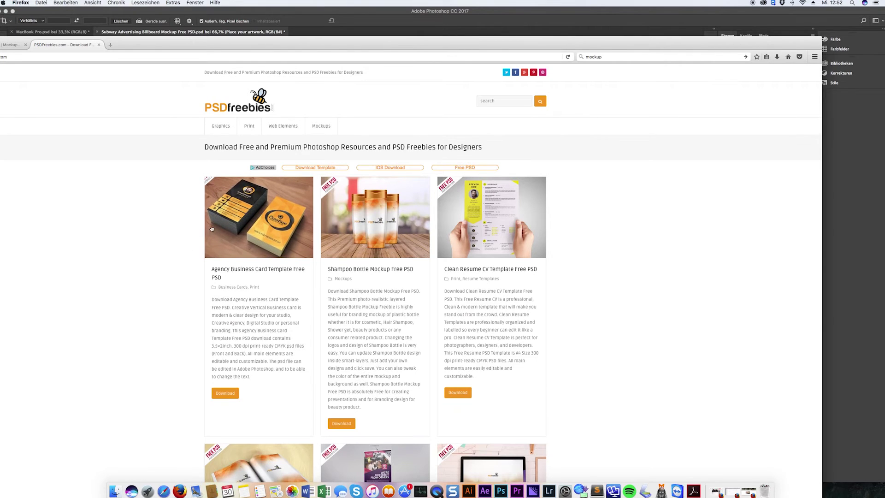
scroll(131, 286, down, 5)
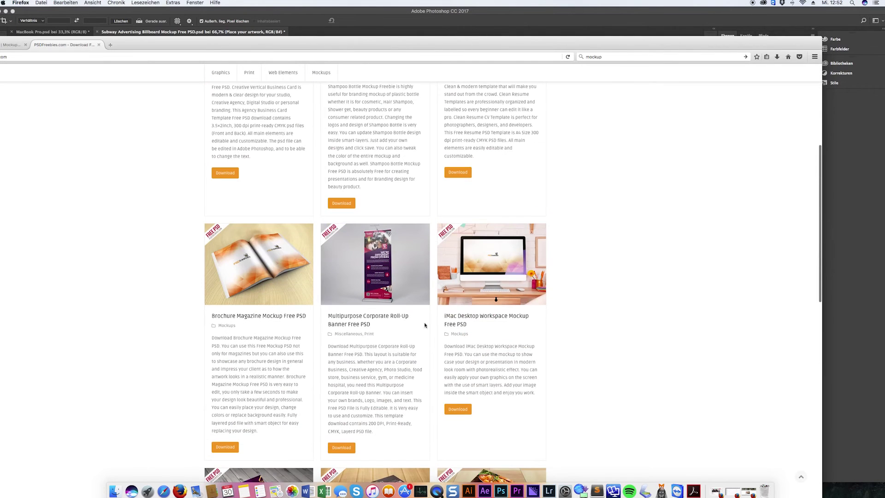
Step: Load the Nikolaus Kolba website in a new tab and skim its home page
click(111, 45)
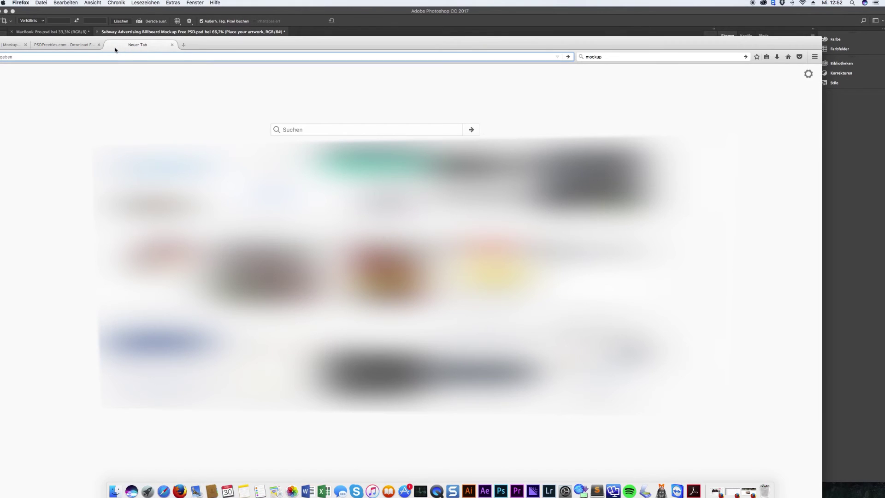
text(freepik)
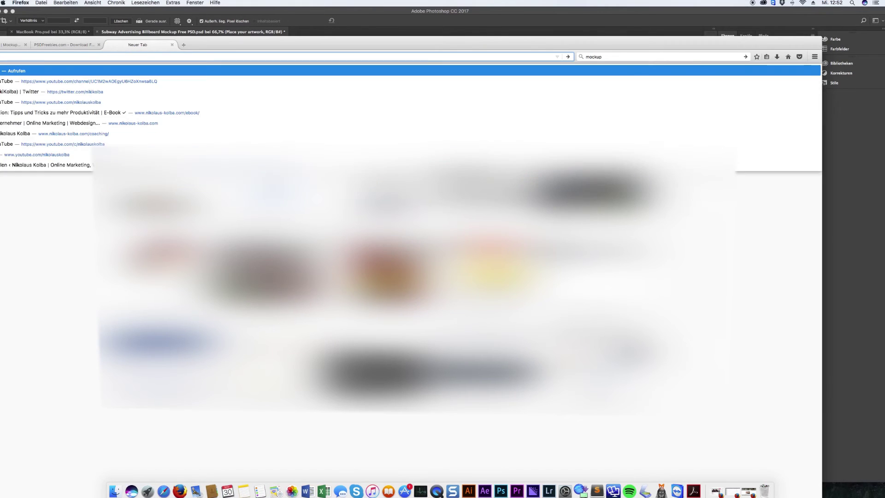
key(Return)
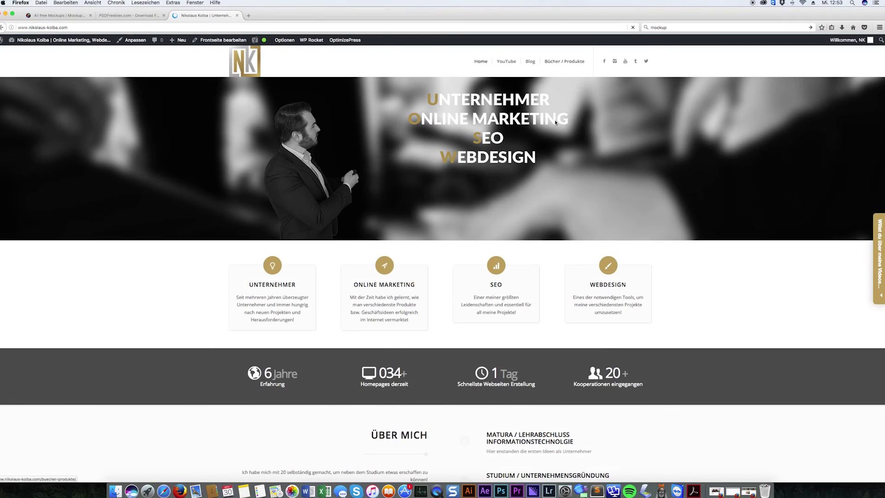
scroll(555, 123, down, 5)
scroll(554, 127, down, 5)
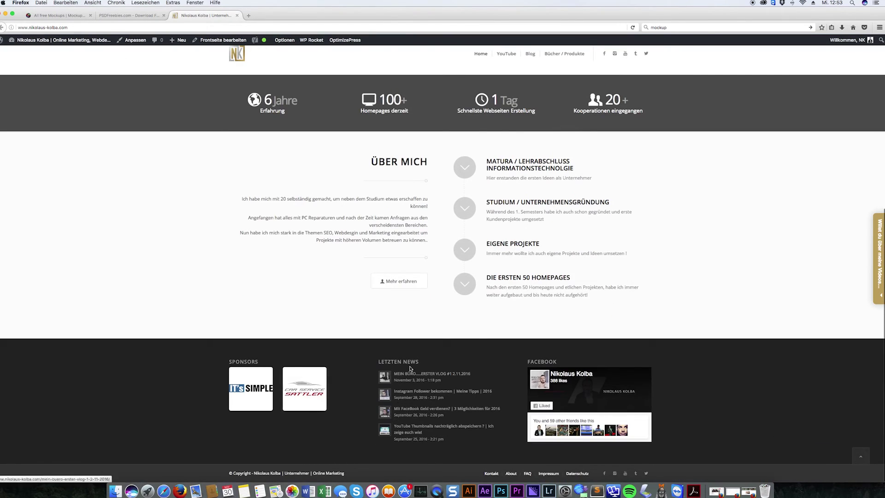
scroll(410, 368, up, 10)
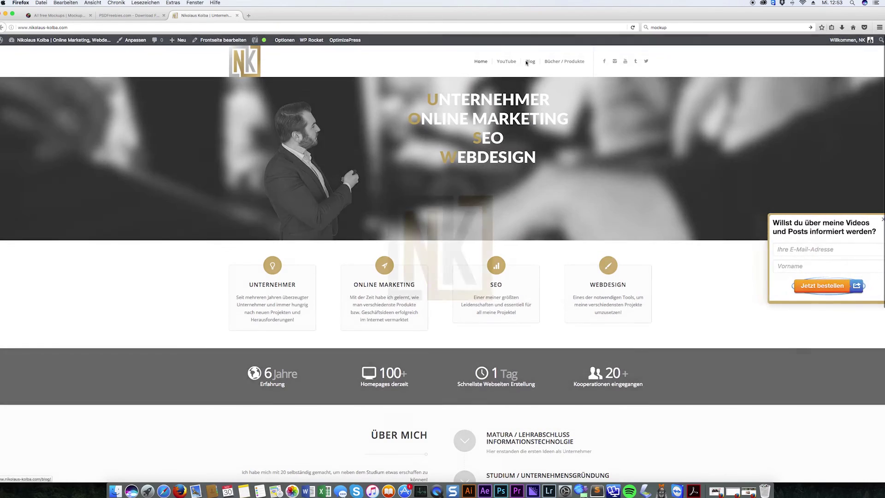
Step: Browse to page 3 of the Kolba blog's post listing
click(525, 62)
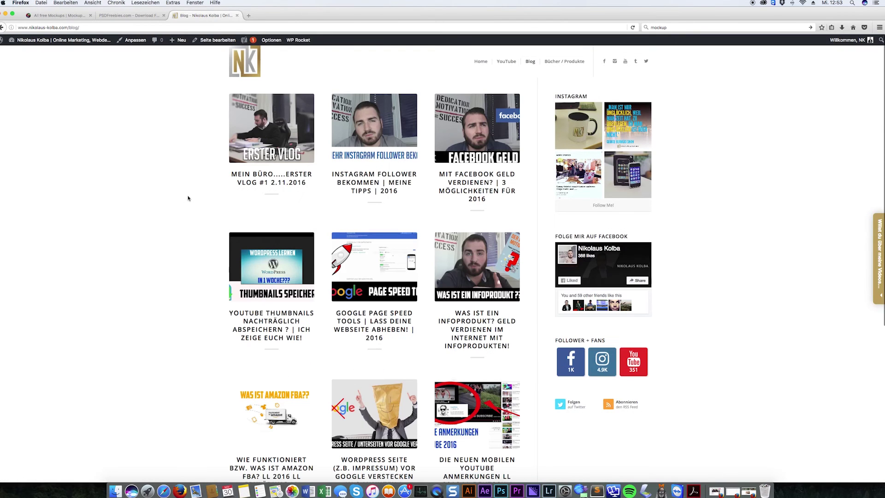
scroll(178, 212, down, 5)
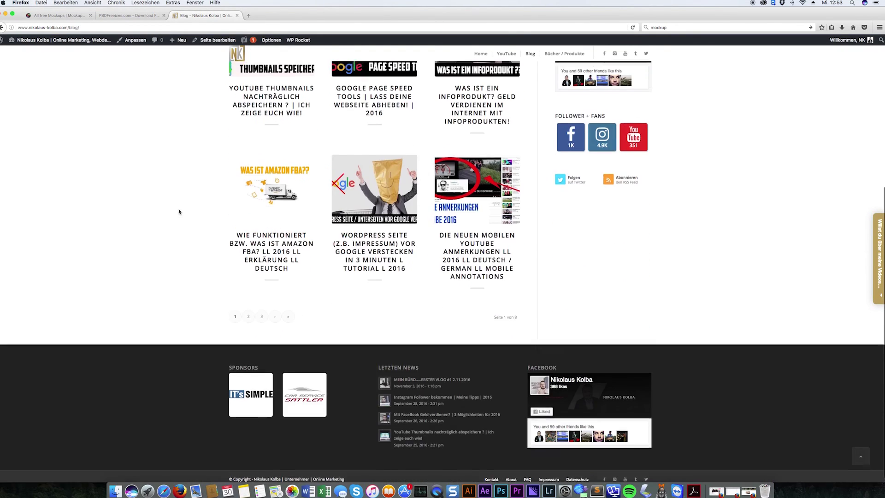
scroll(180, 211, up, 10)
scroll(180, 211, down, 5)
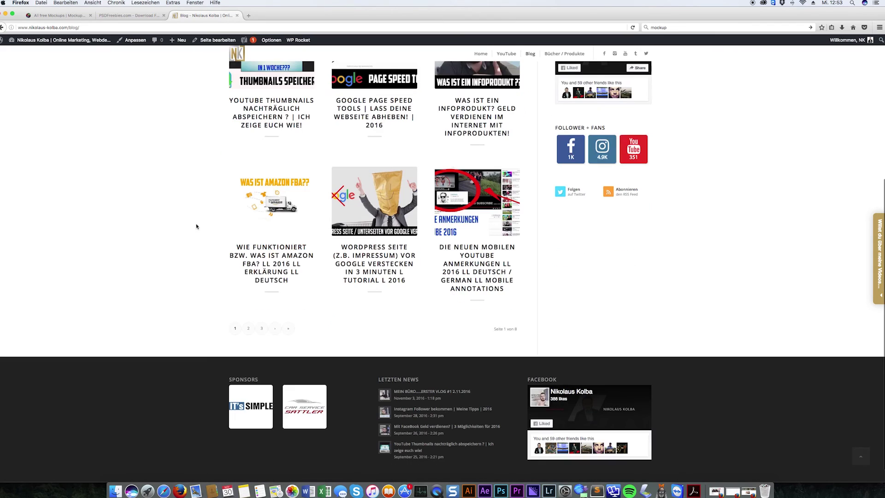
click(261, 328)
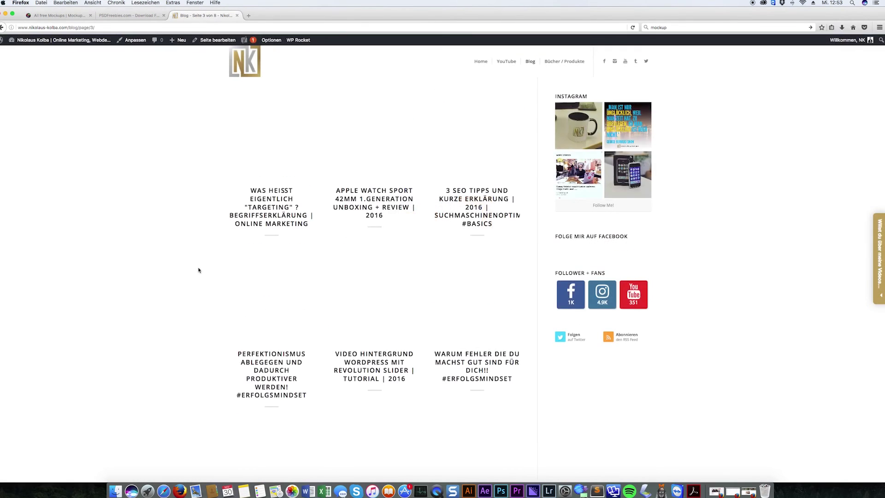
scroll(198, 270, down, 5)
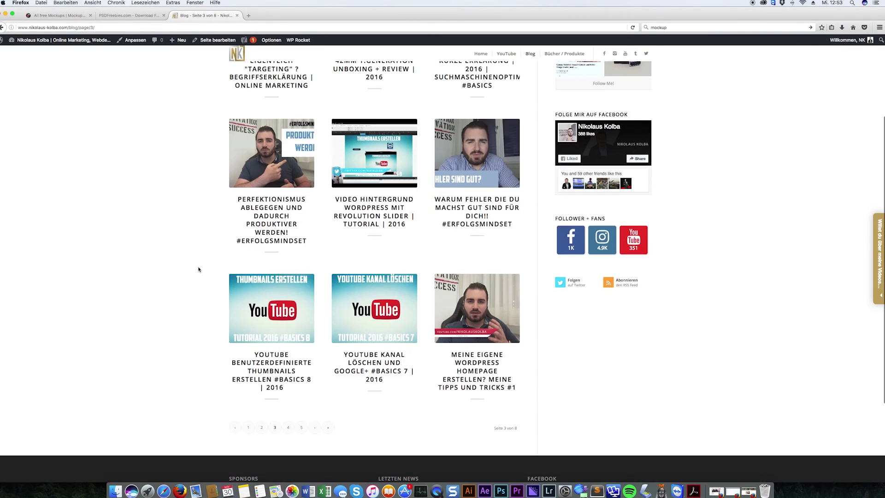
scroll(199, 270, up, 5)
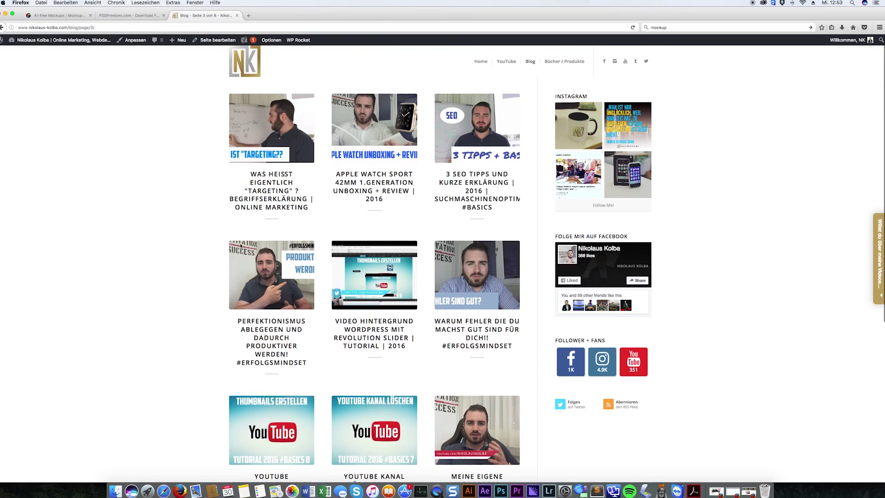
Step: Open the IT's SIMPLE website in a new tab
click(248, 15)
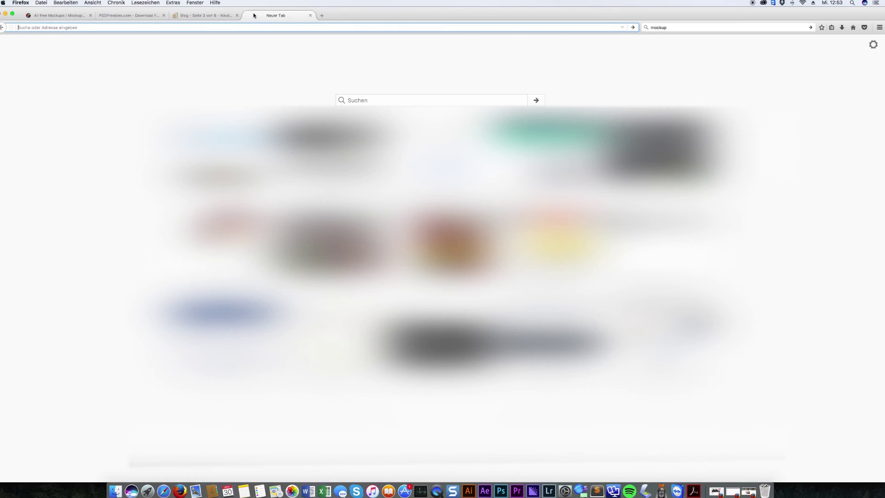
text(its-simple.co.at/)
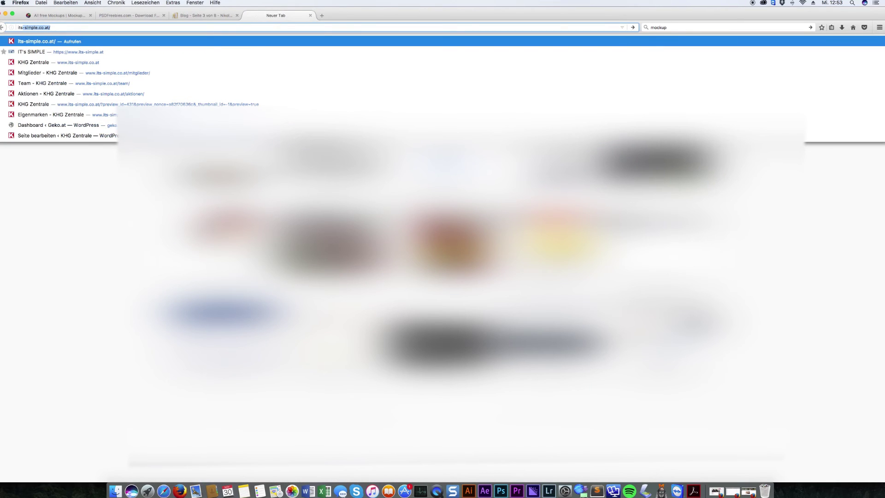
key(Return)
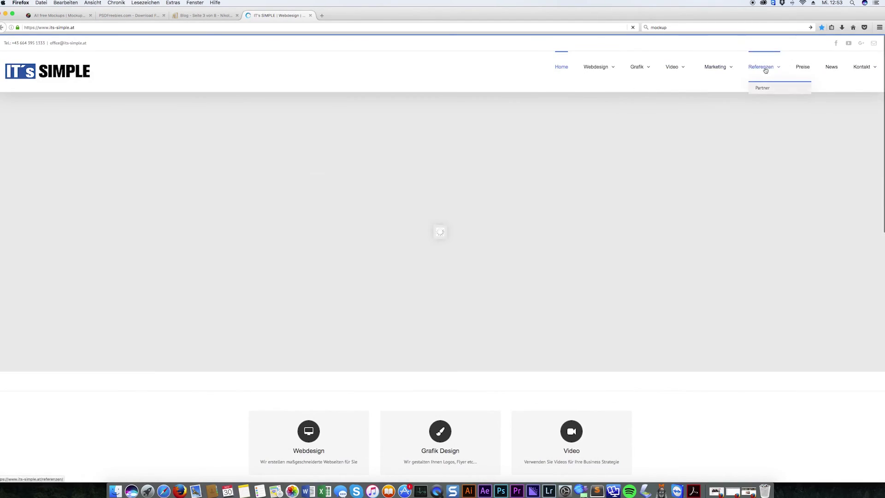
Step: Scroll through the Referenzen page's iMac-framed client sites, then close that tab
click(763, 68)
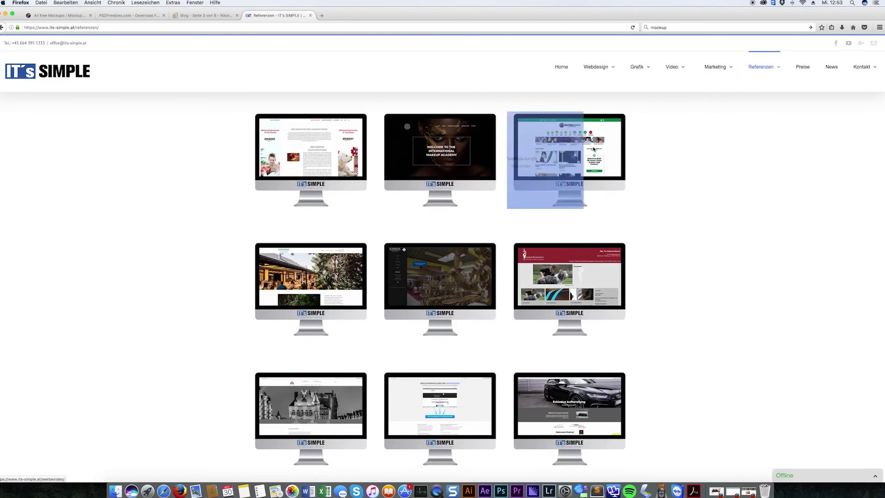
scroll(213, 228, down, 7)
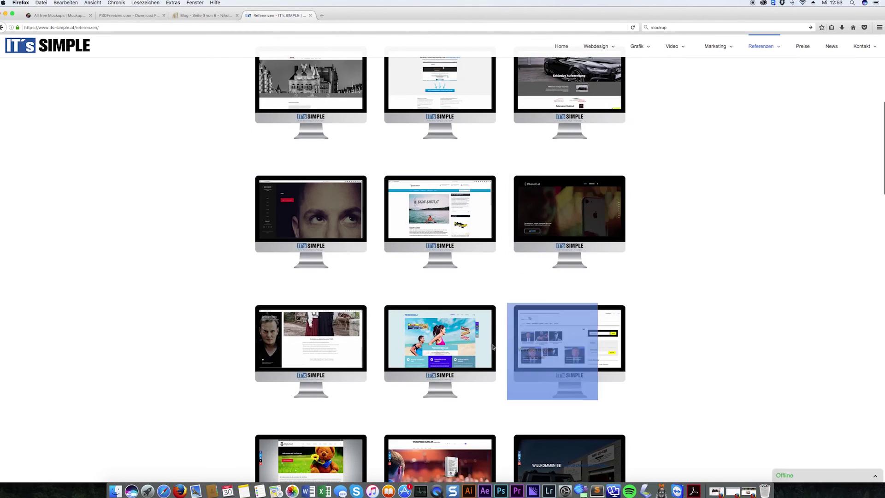
scroll(247, 326, down, 4)
scroll(239, 327, down, 2)
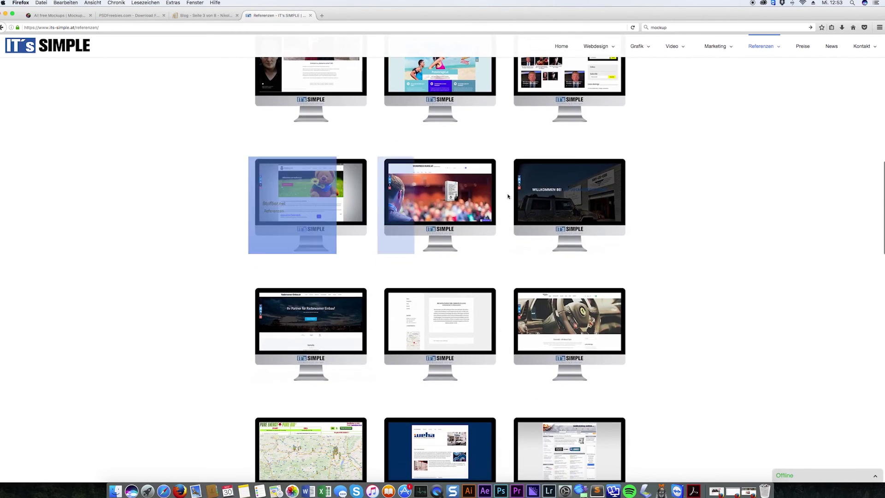
scroll(691, 250, down, 3)
scroll(687, 253, down, 3)
scroll(687, 253, down, 3)
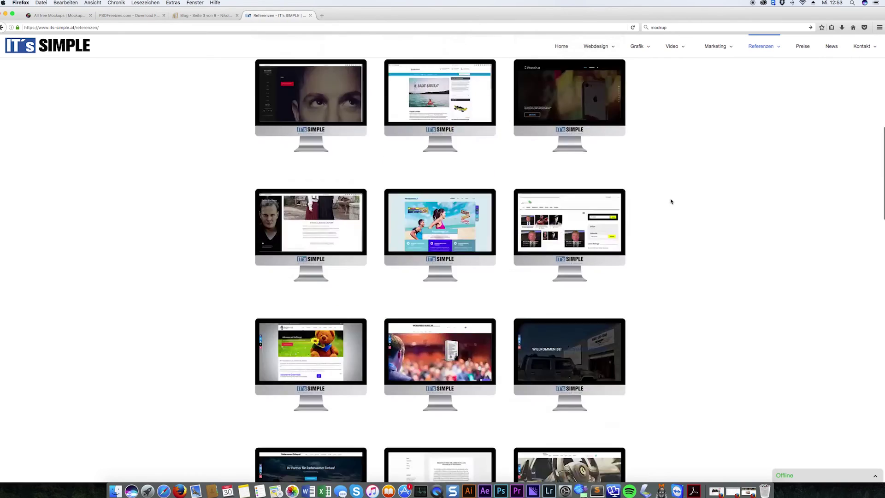
middle_click(267, 20)
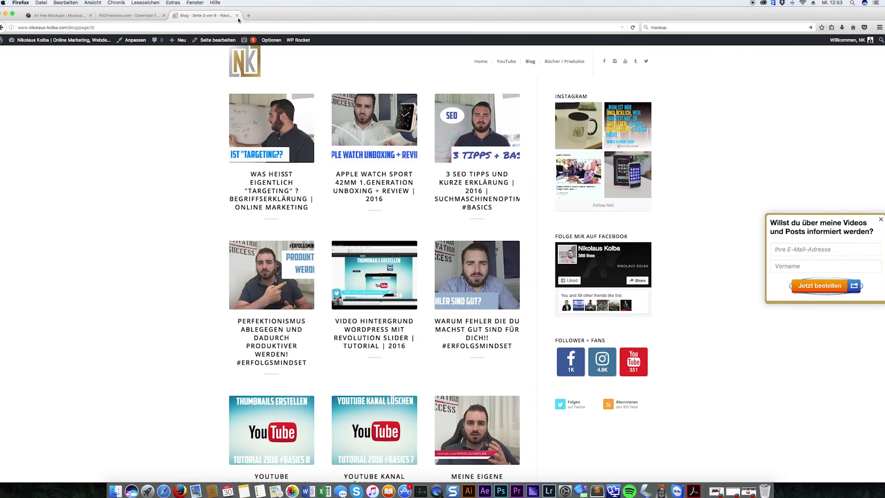
Step: Close the Kolba blog tab and return to MockupWorld's All free Mockups listing
click(237, 15)
click(64, 16)
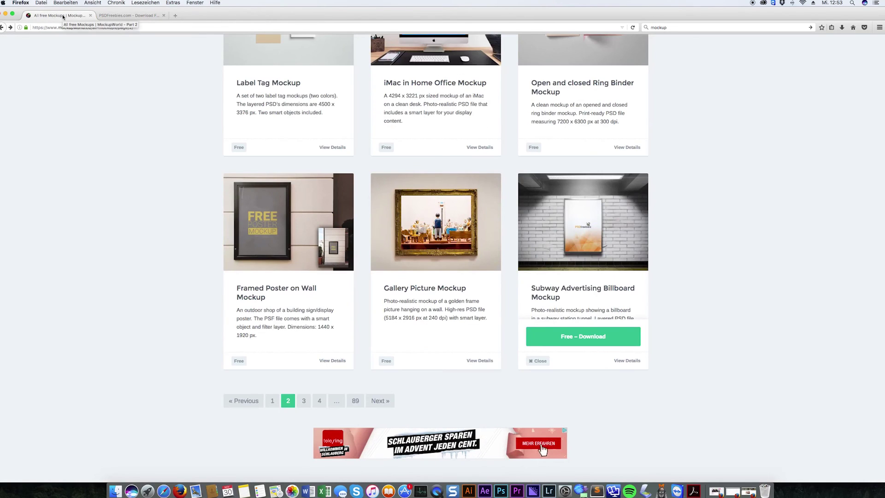
scroll(122, 97, up, 2)
scroll(77, 43, up, 7)
scroll(78, 43, up, 2)
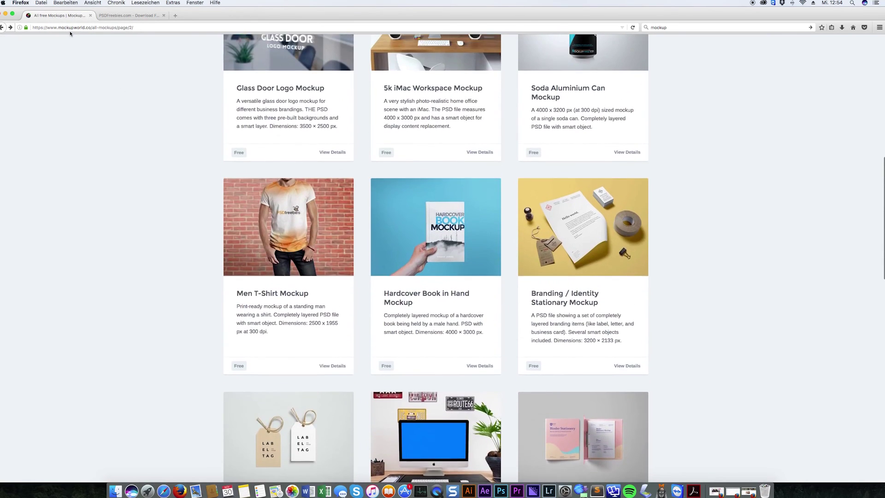
scroll(207, 258, up, 8)
scroll(208, 258, down, 6)
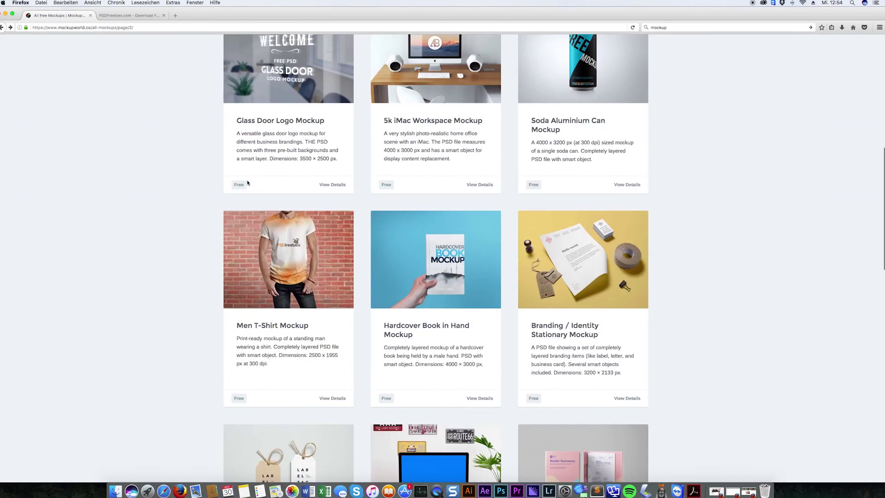
scroll(442, 216, down, 4)
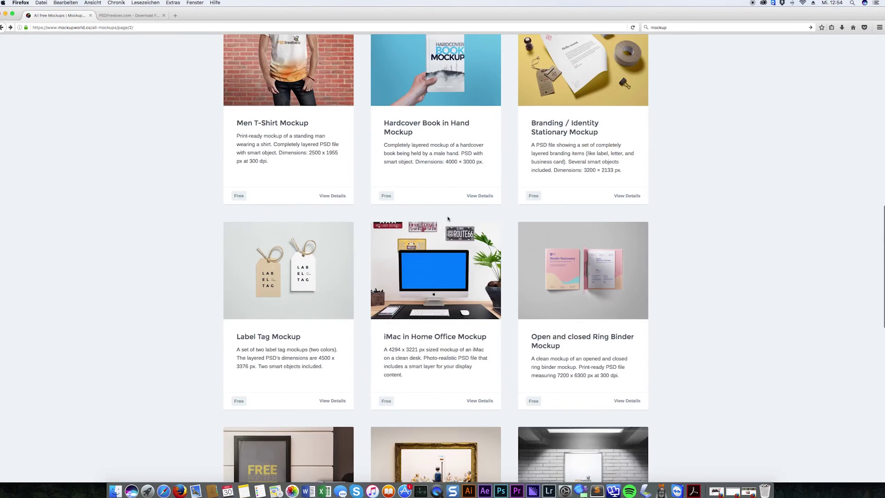
scroll(447, 221, down, 5)
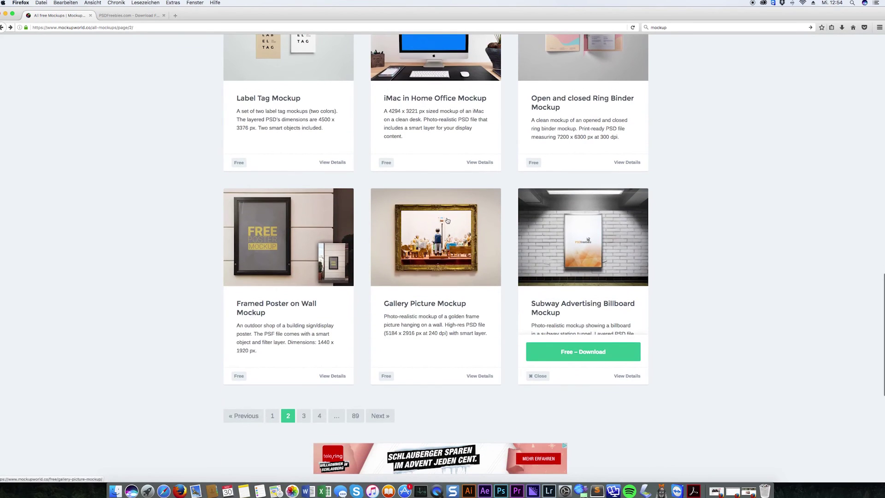
Step: Go to page 4 of the free mockups listing and scroll through its cards
click(319, 416)
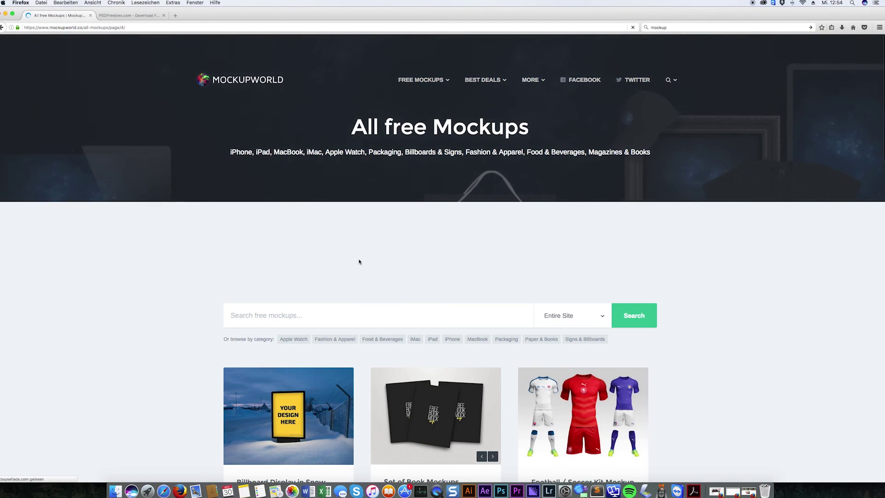
scroll(184, 256, down, 2)
scroll(180, 256, down, 3)
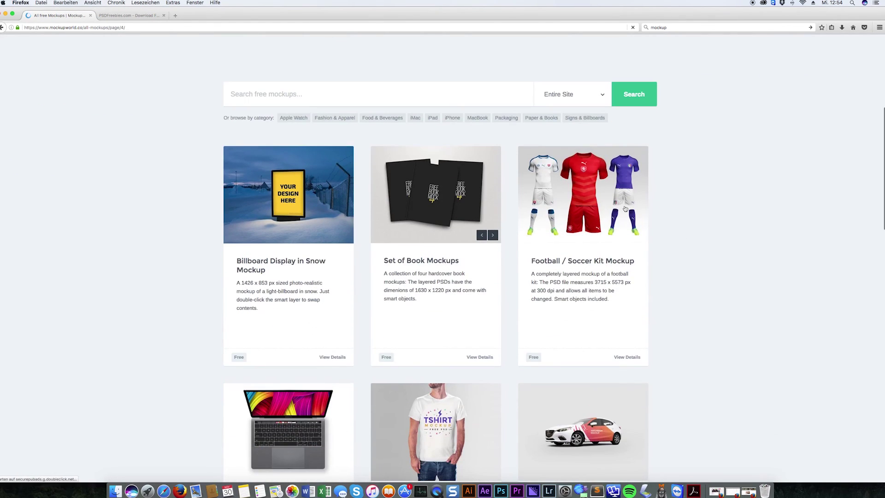
scroll(695, 278, down, 3)
scroll(695, 279, up, 2)
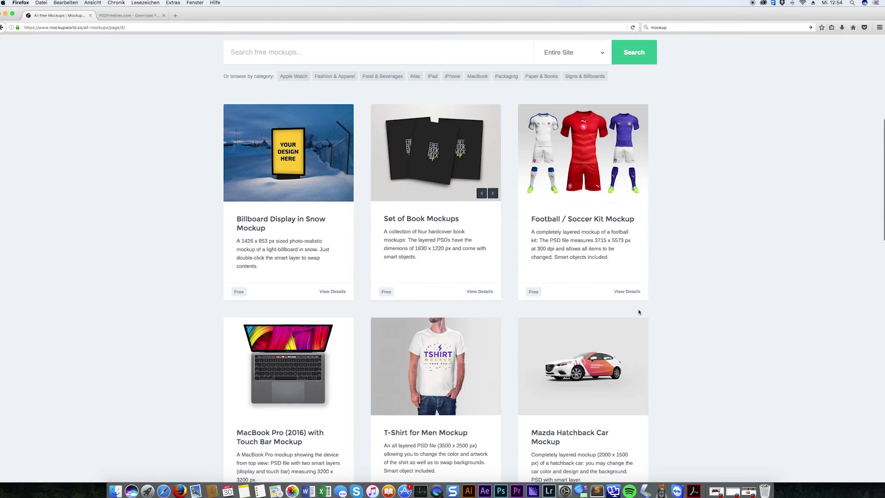
scroll(675, 329, down, 4)
scroll(674, 329, down, 4)
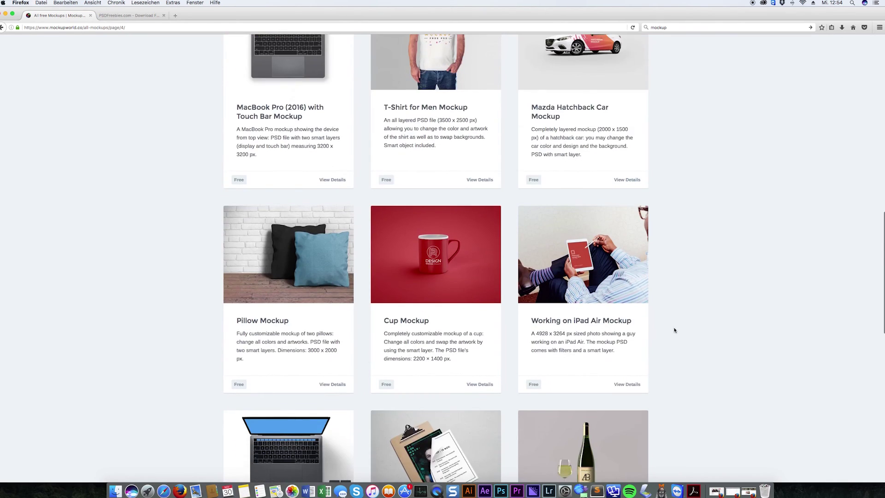
scroll(674, 330, down, 4)
scroll(674, 332, down, 3)
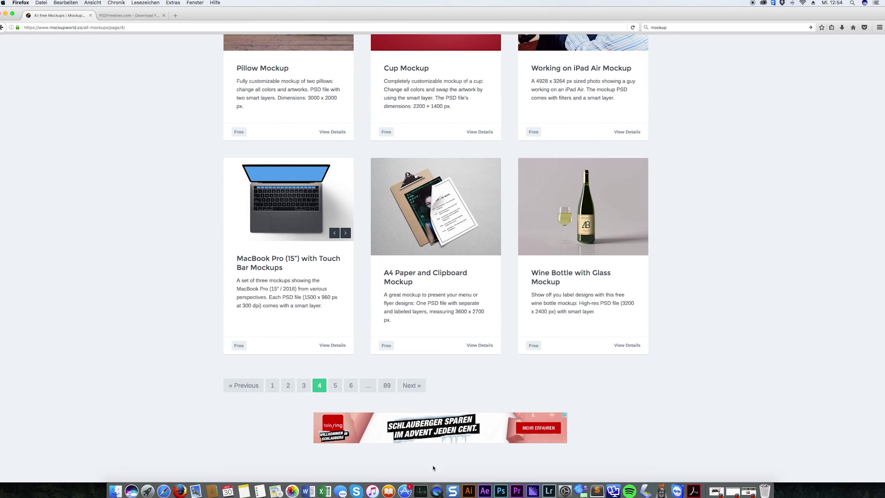
right_click(440, 489)
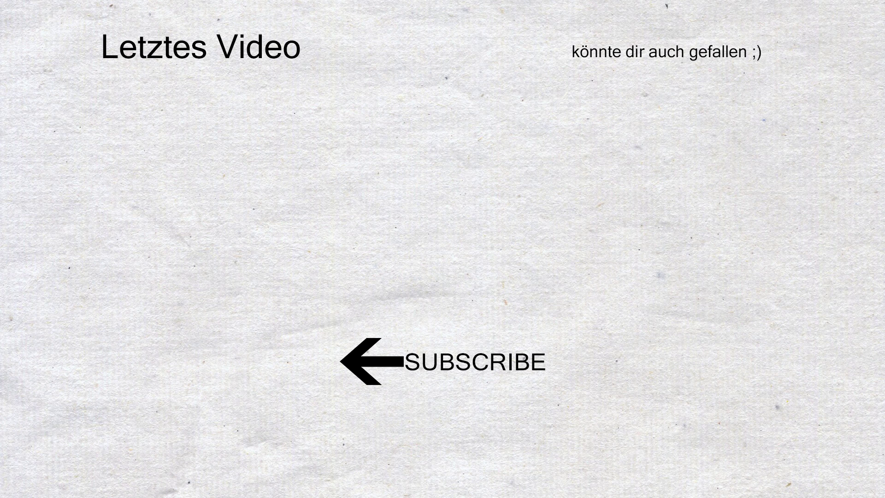